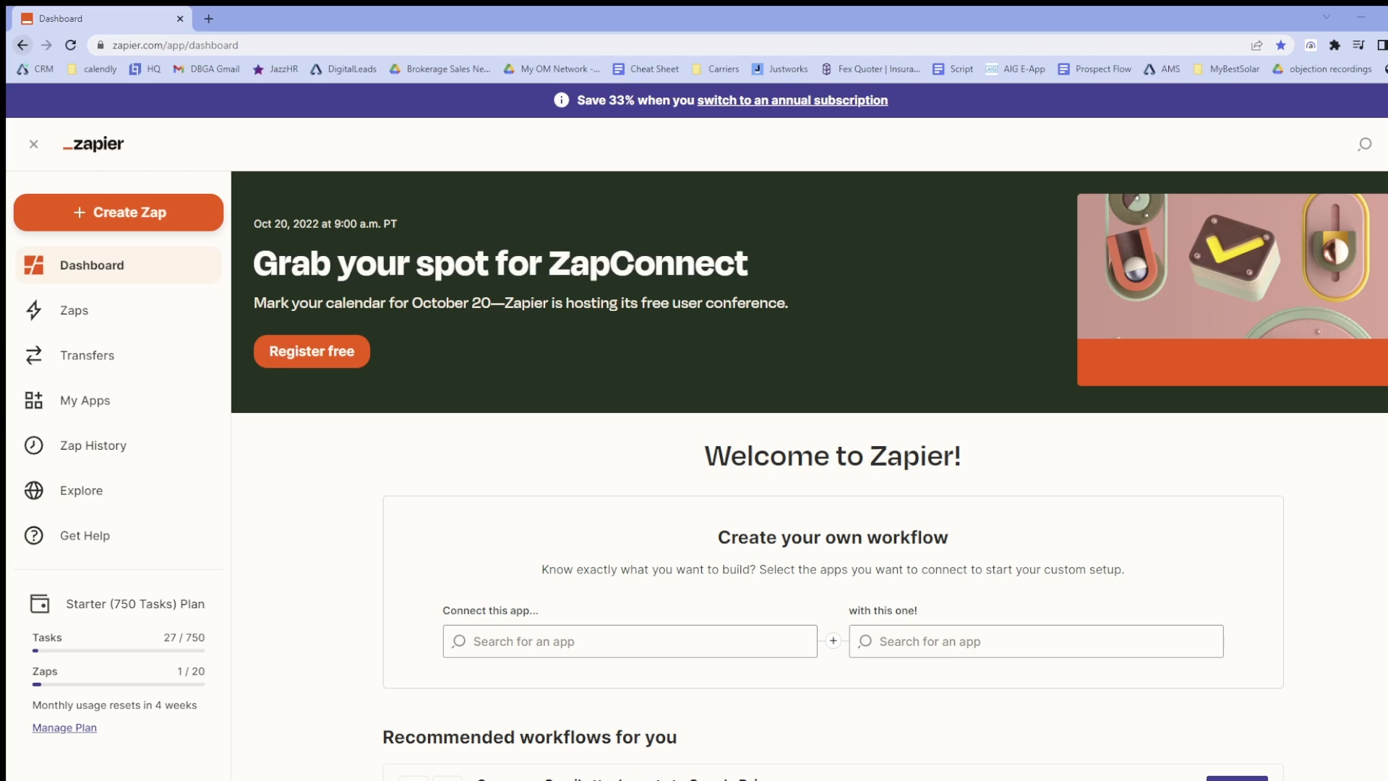
Create a new Zap triggered by the New Lead event in Facebook Lead Ads
left_click(131, 213)
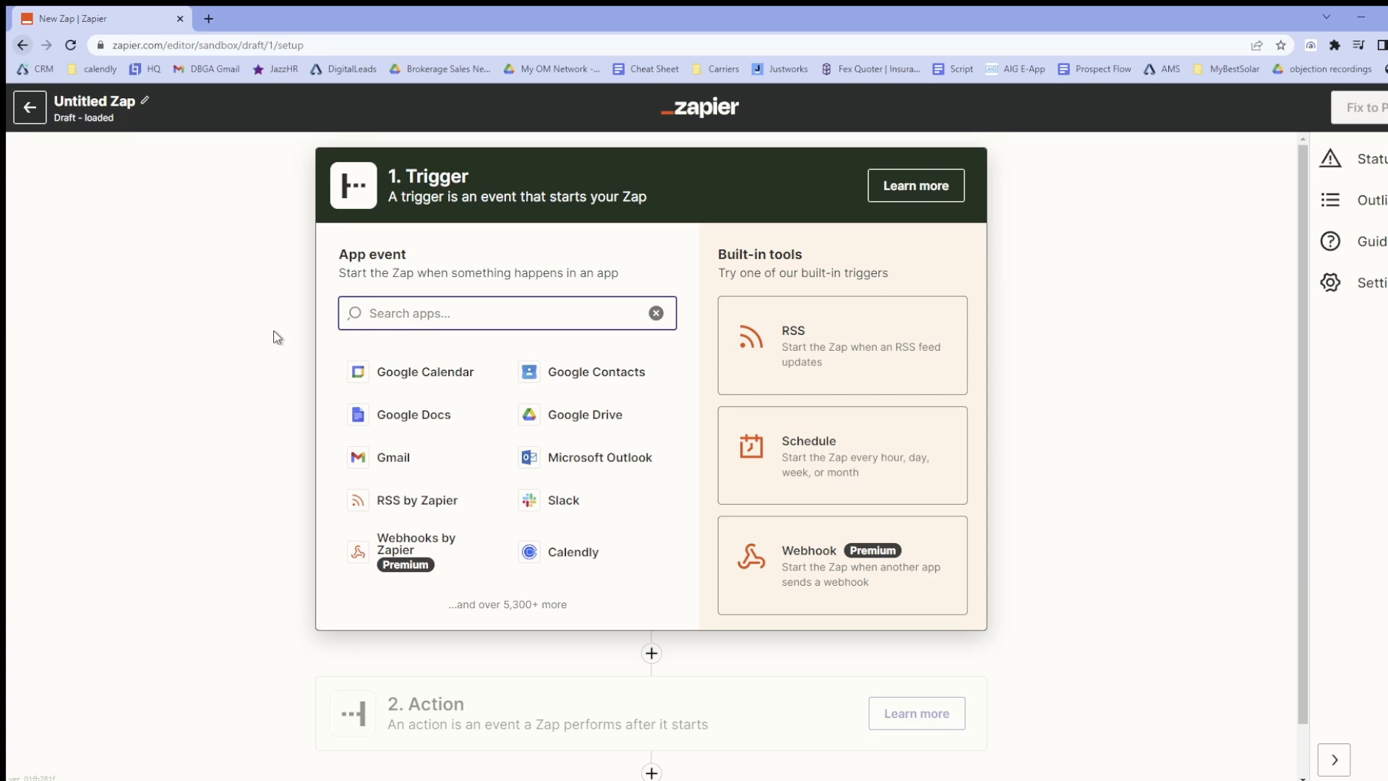
type("facebook")
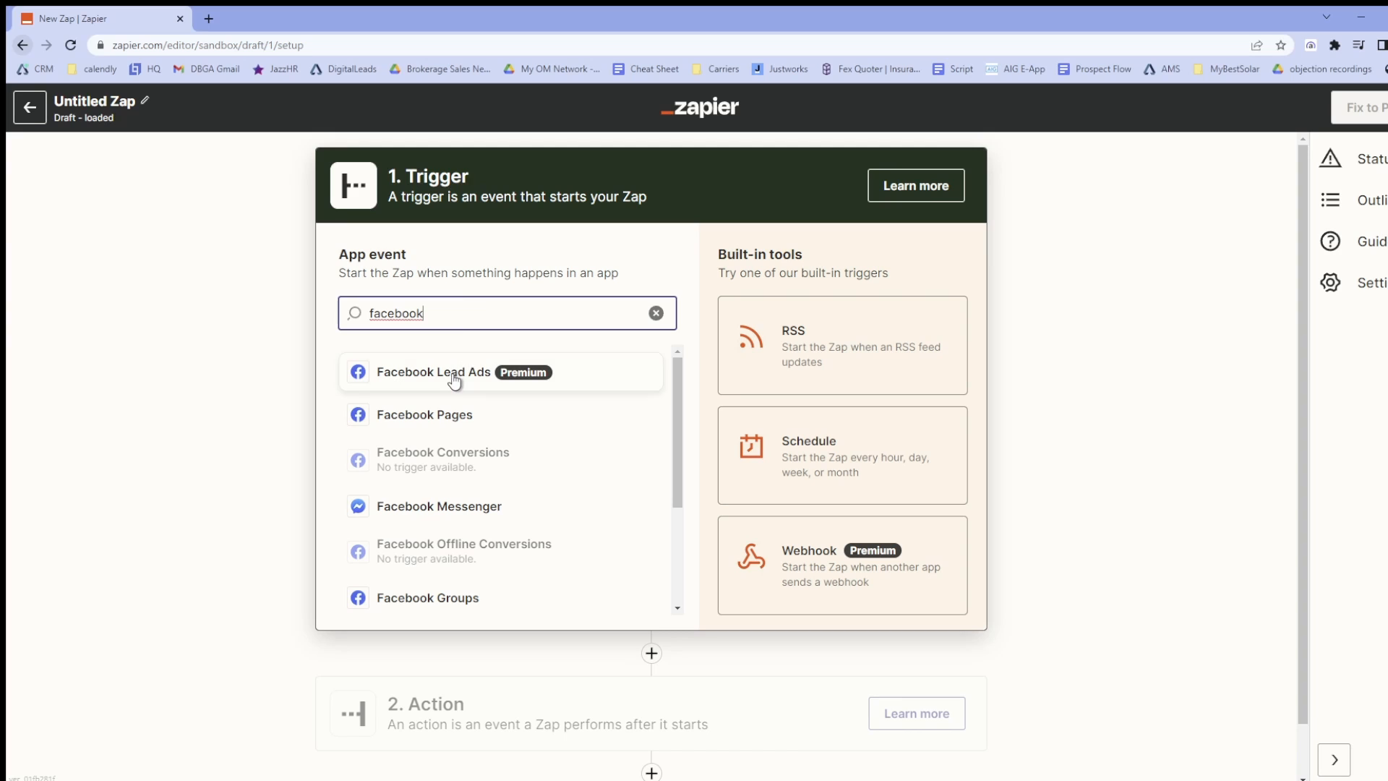
left_click(455, 373)
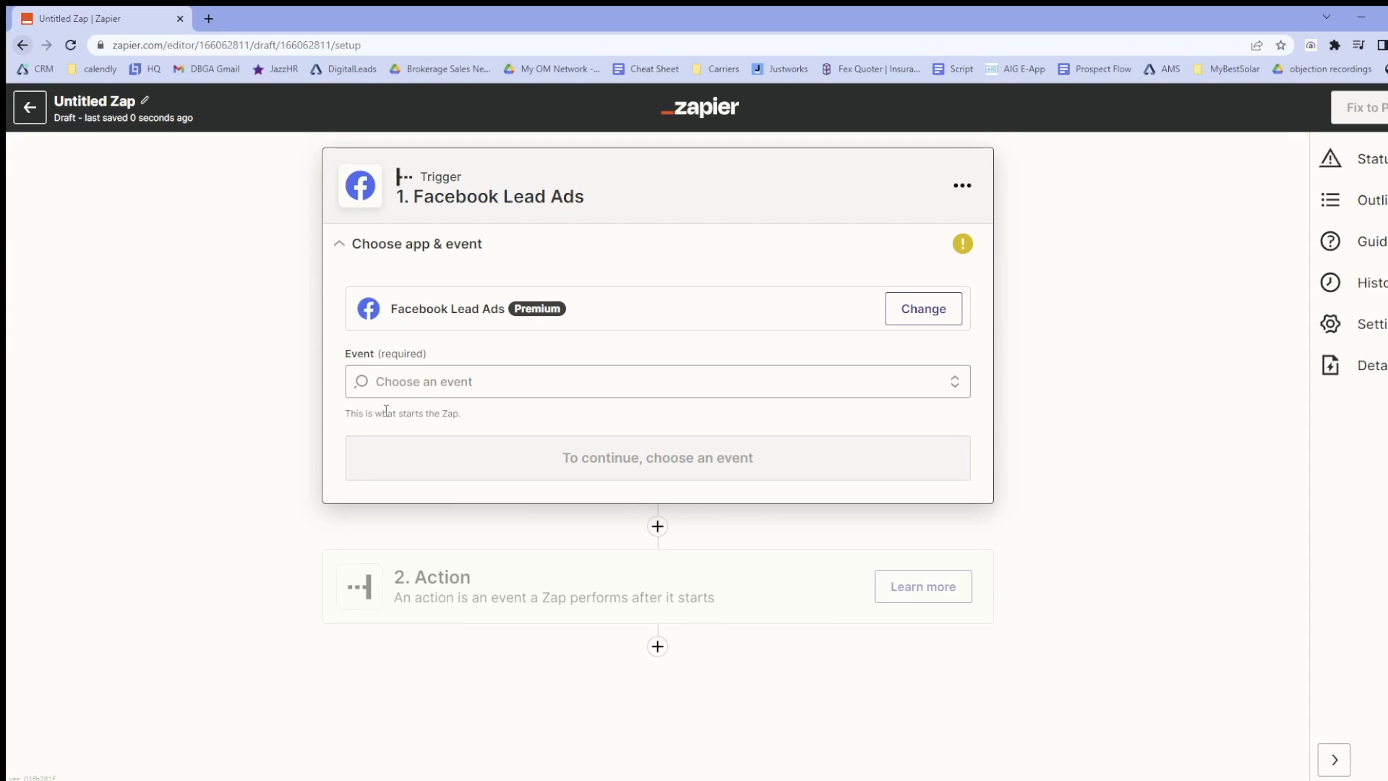
left_click(504, 381)
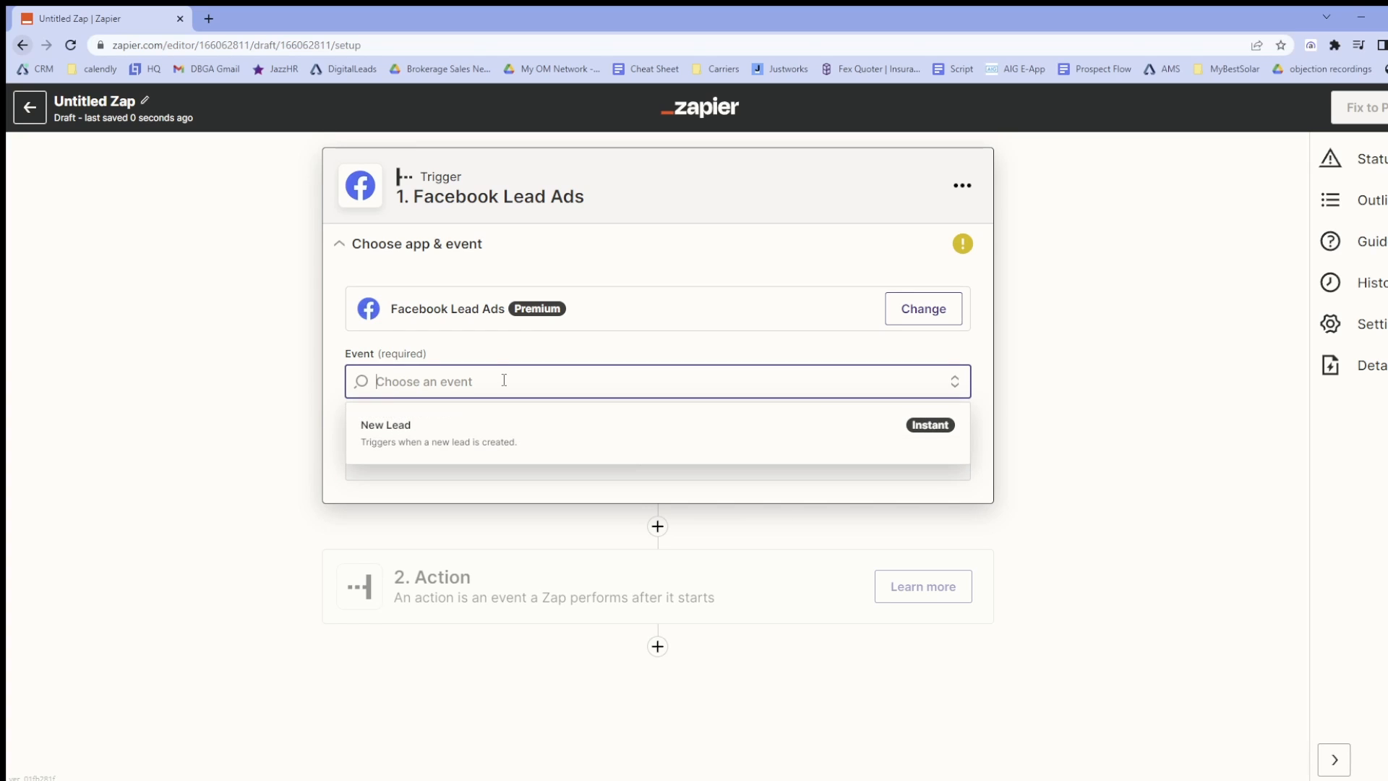
left_click(533, 440)
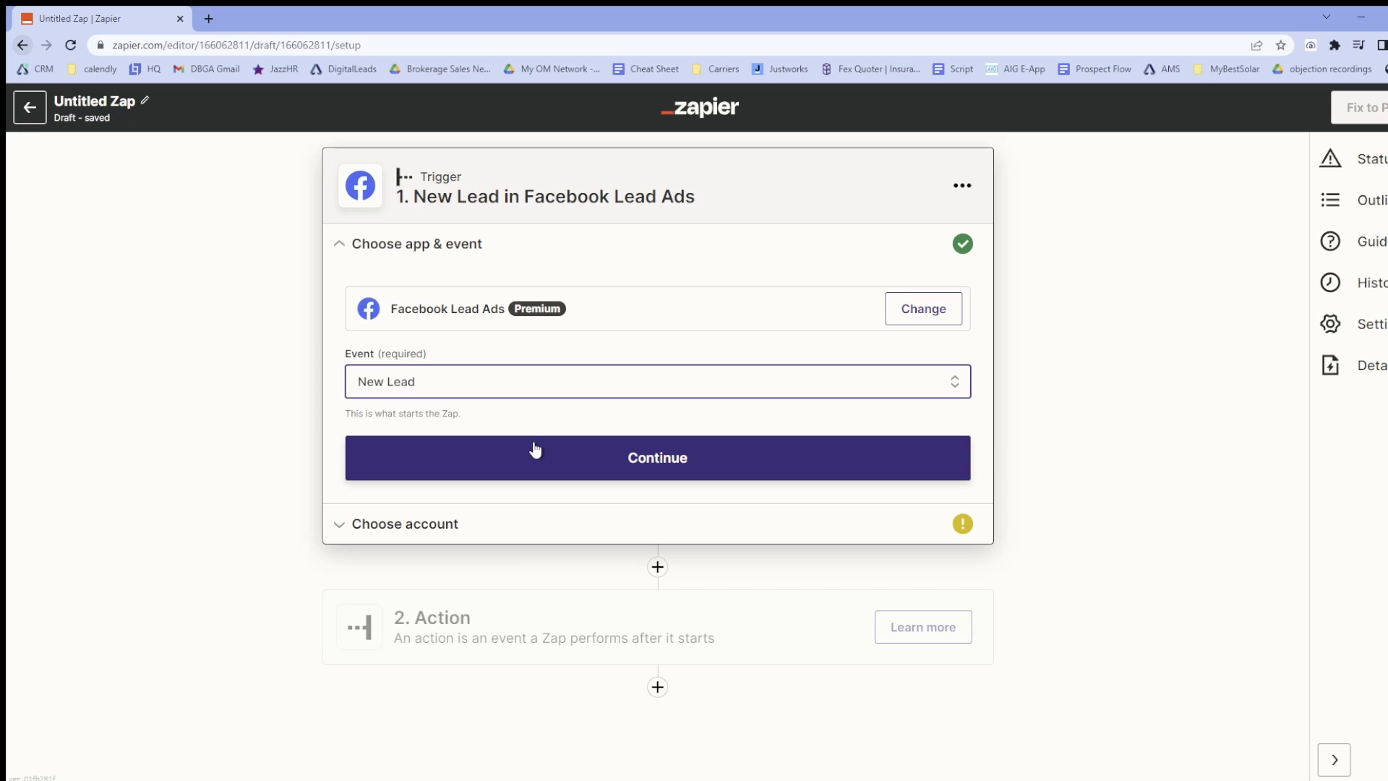
left_click(571, 458)
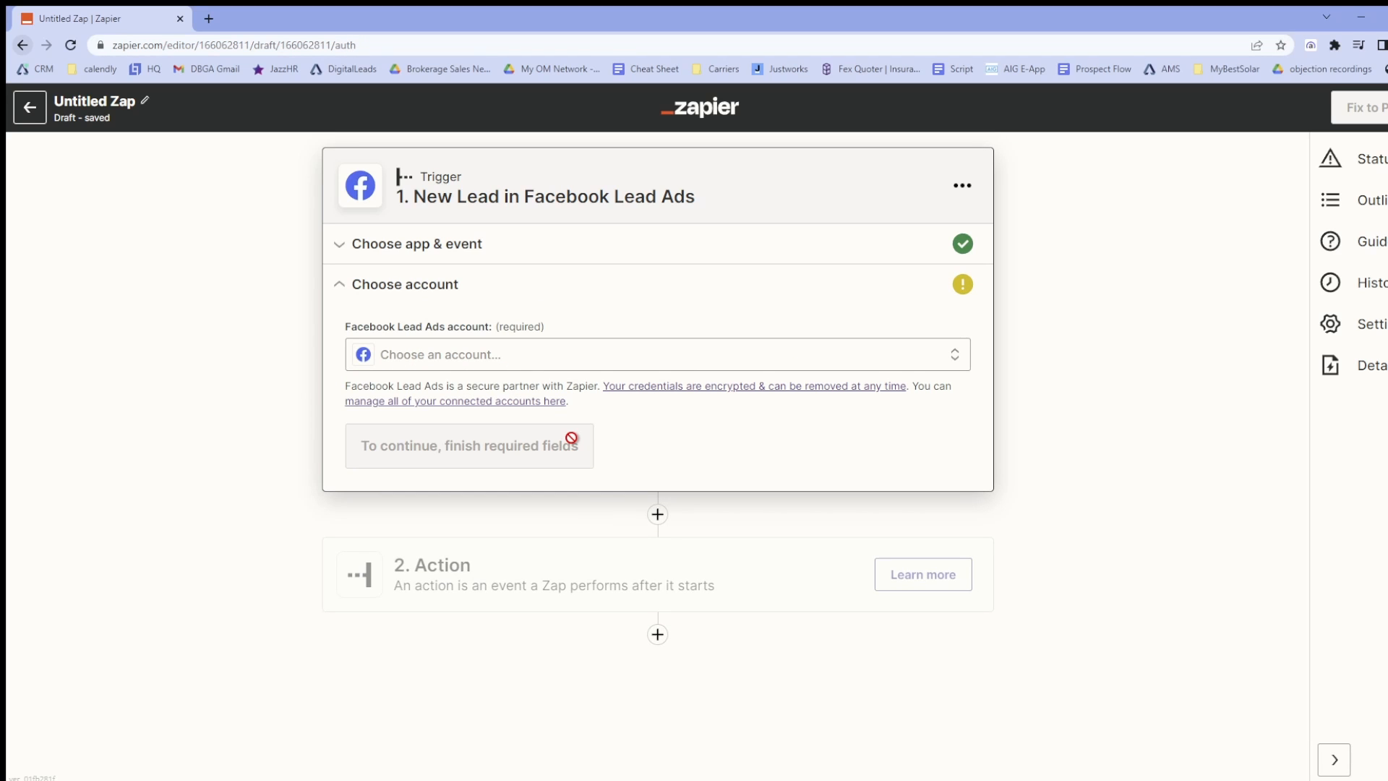
Connect the trigger to the existing Facebook Lead Ads account that is used in 4 Zaps
left_click(521, 359)
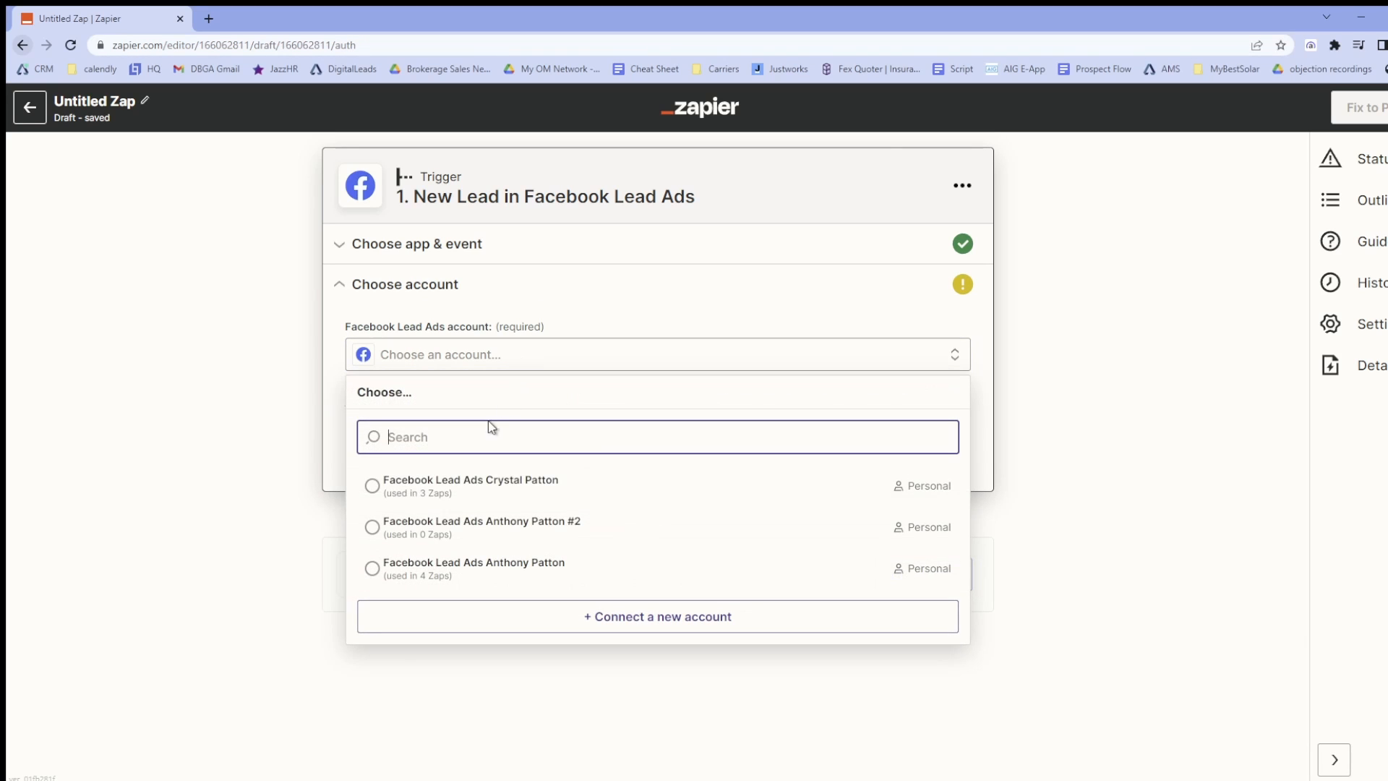
left_click(373, 574)
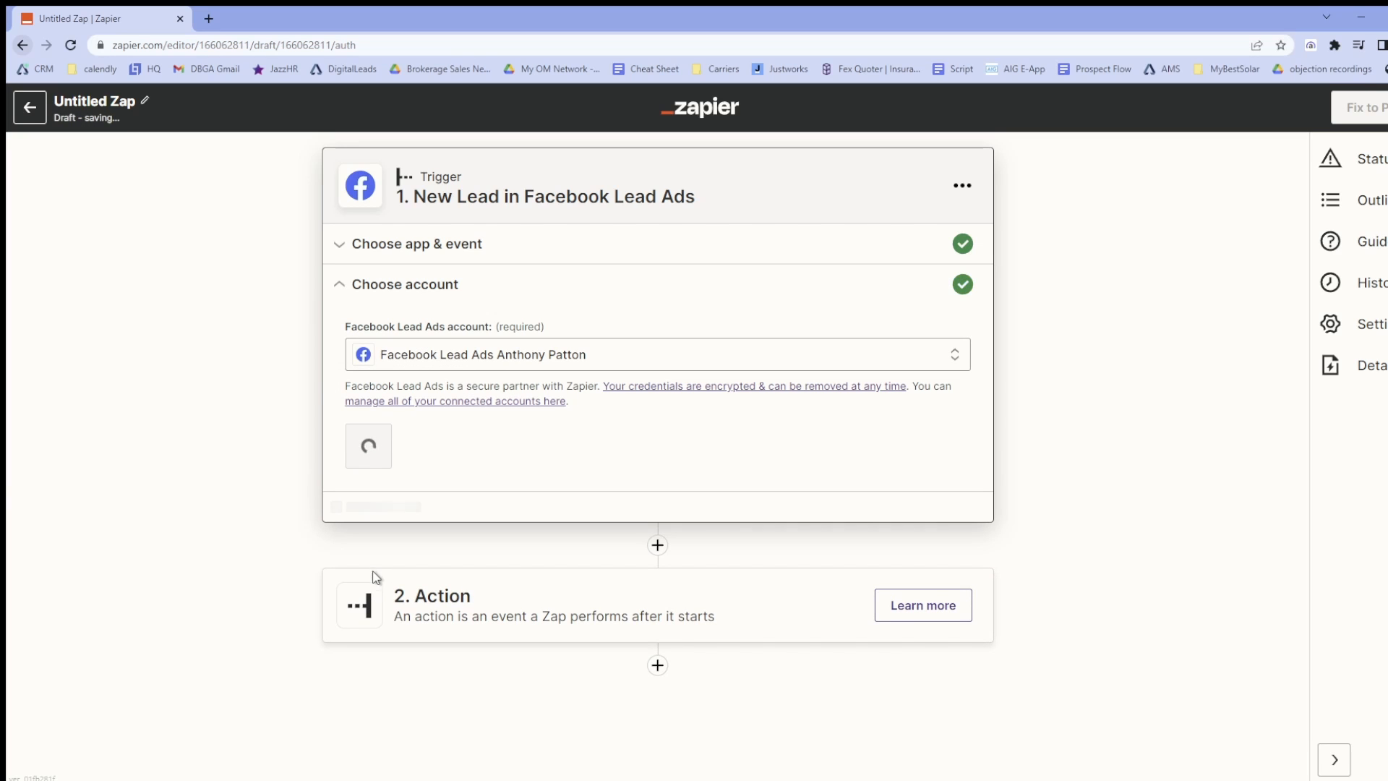
left_click(397, 445)
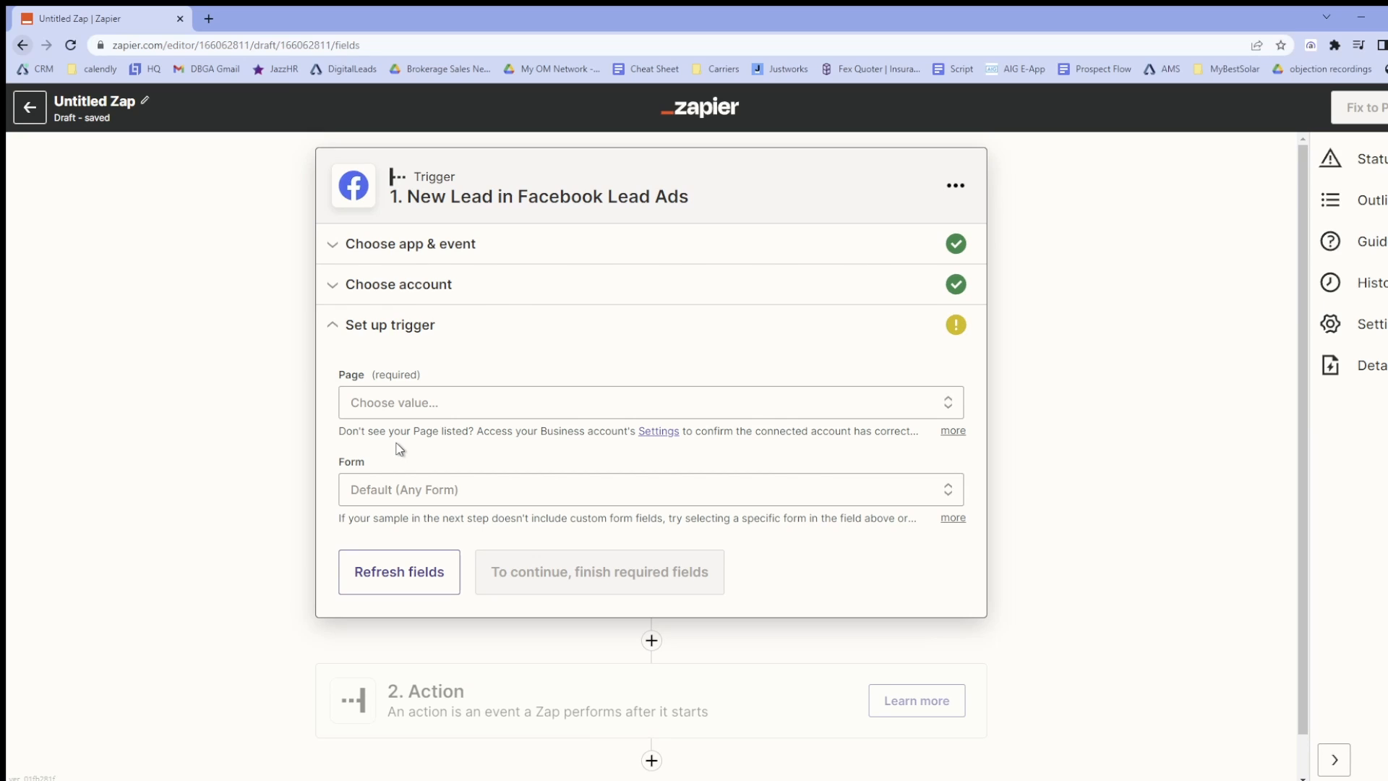
Set the trigger's page to I'm Approved Life Insurance and its form to Default (Any Form)
left_click(410, 403)
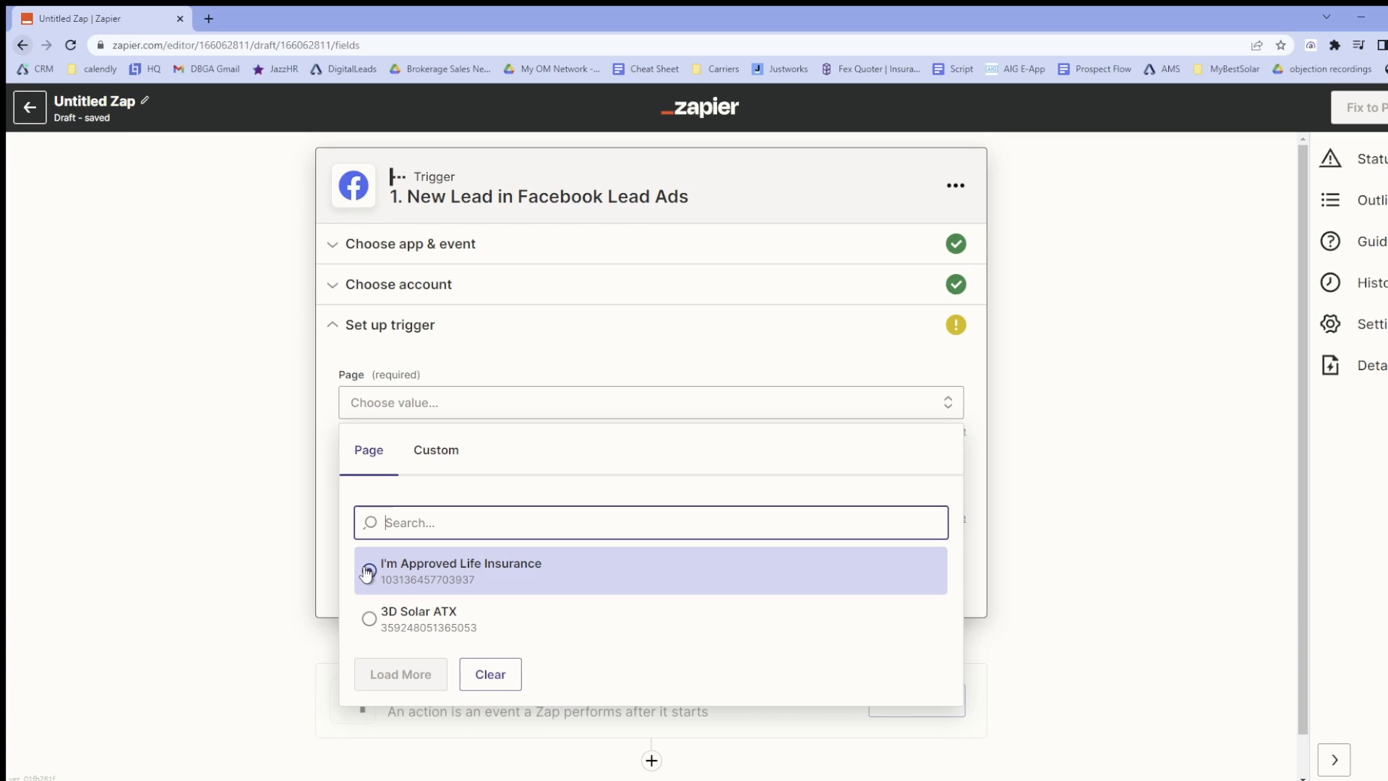
left_click(370, 571)
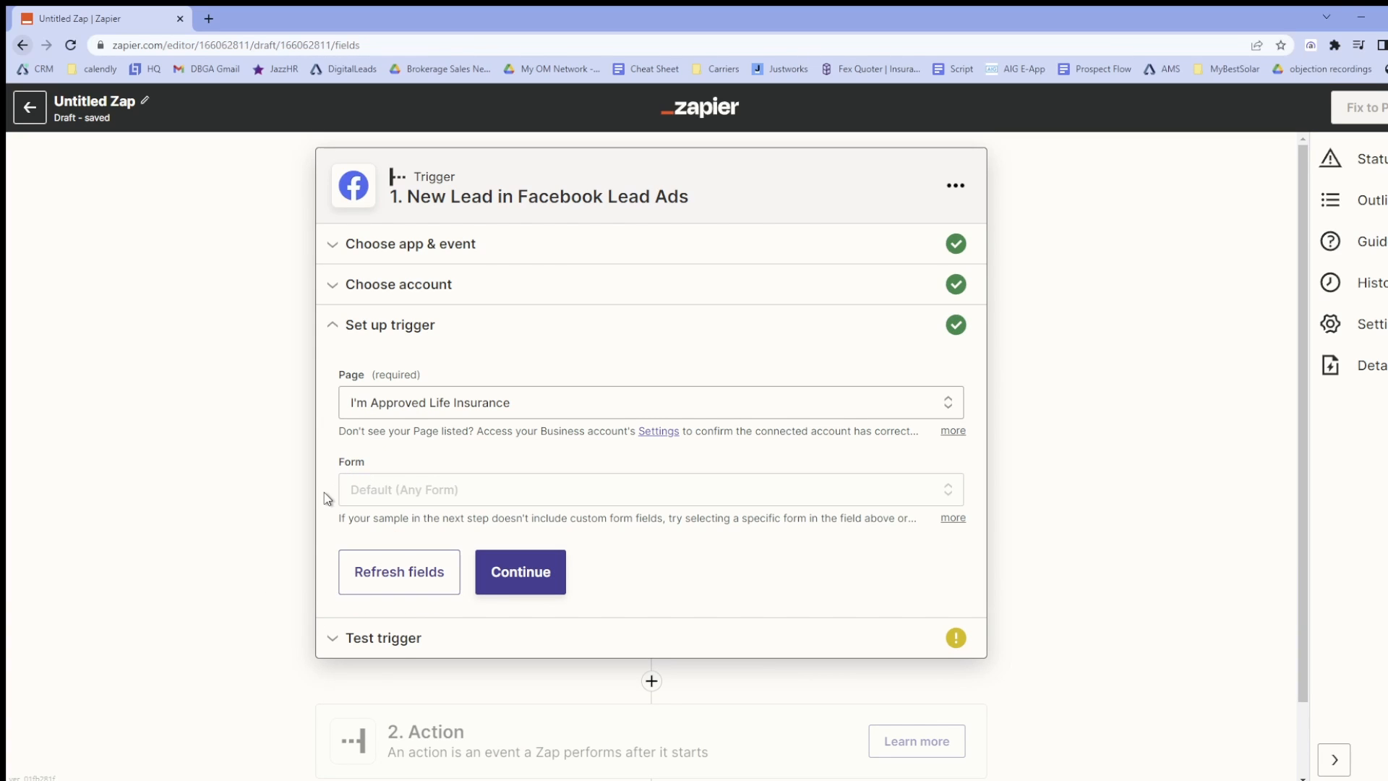
left_click(383, 492)
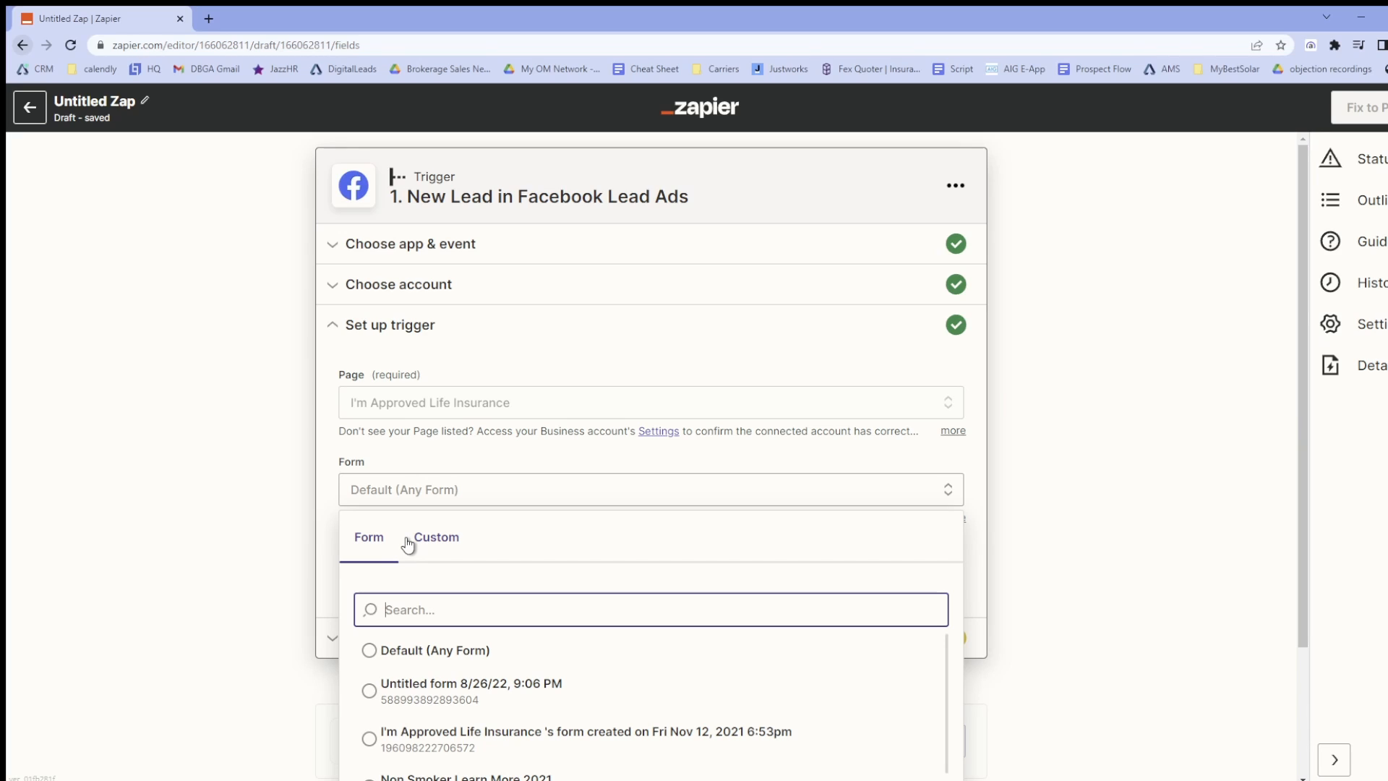
scroll(417, 714, "down", 1)
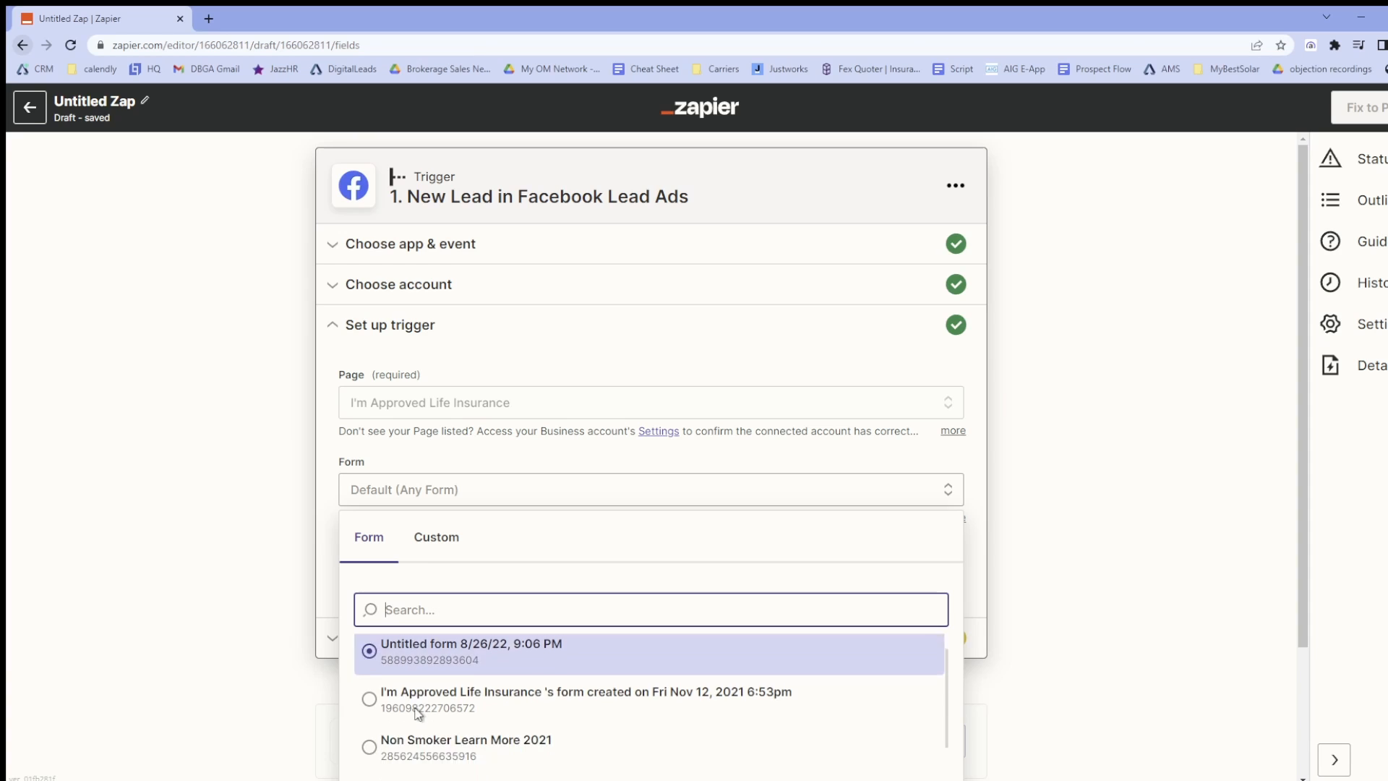
scroll(418, 714, "down", 5)
scroll(418, 712, "up", 7)
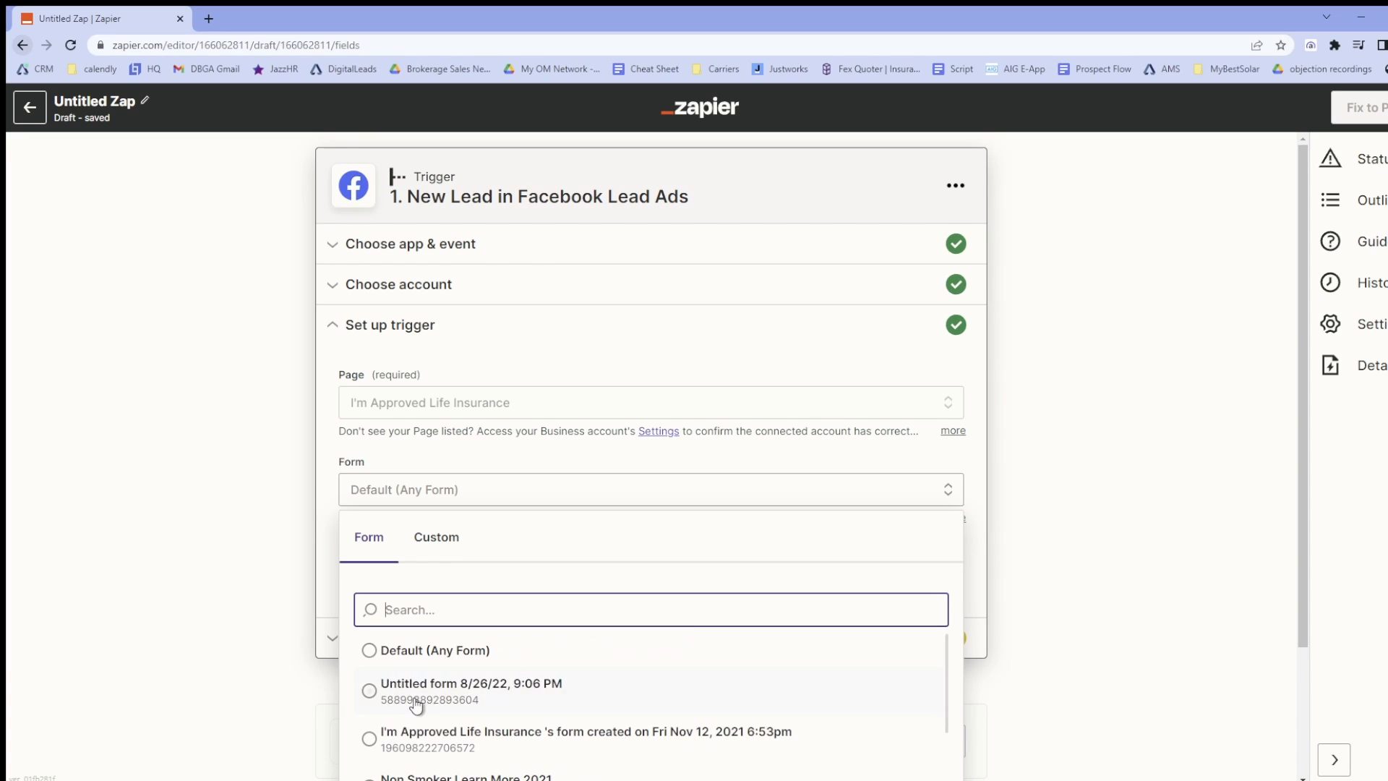
scroll(416, 704, "down", 2)
scroll(412, 661, "up", 2)
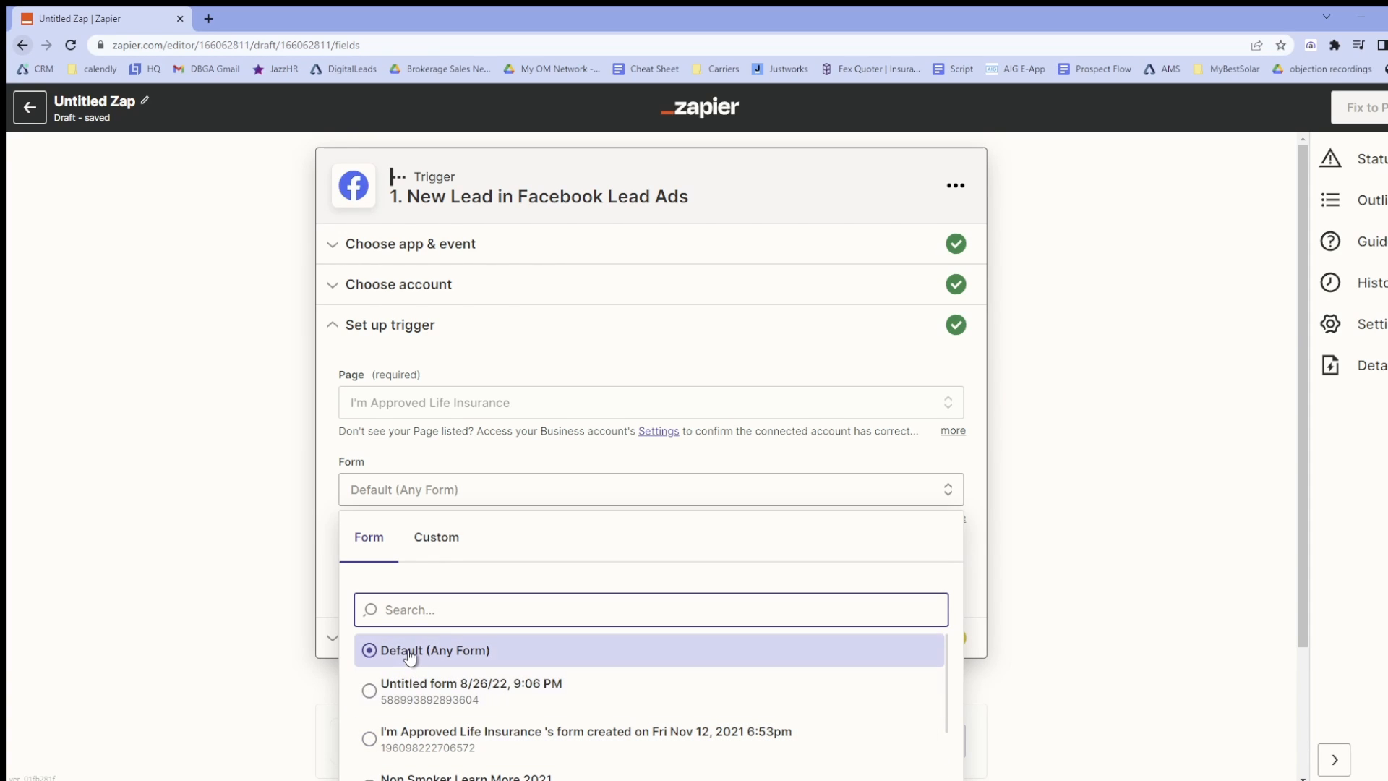
left_click(410, 655)
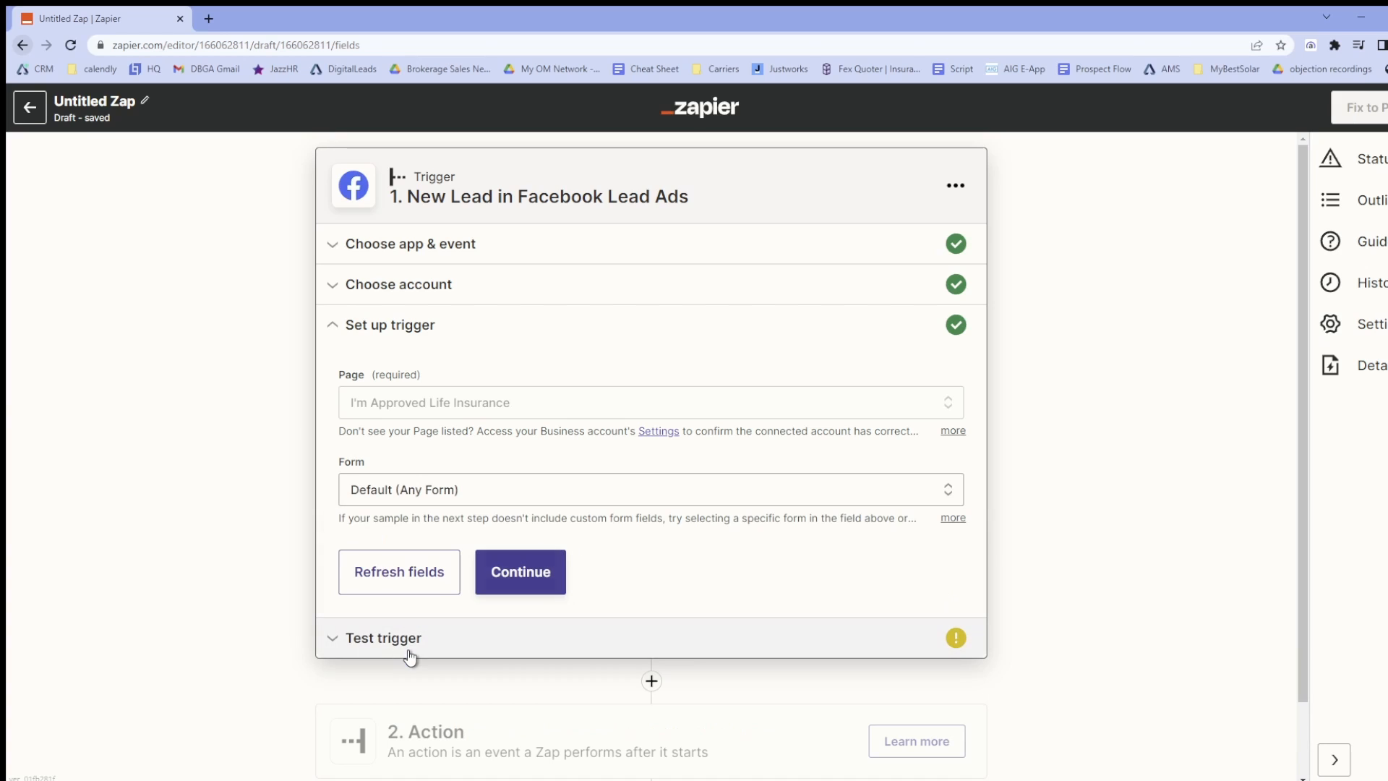
Test the Facebook Lead Ads trigger and continue to the action with the sample lead
left_click(511, 576)
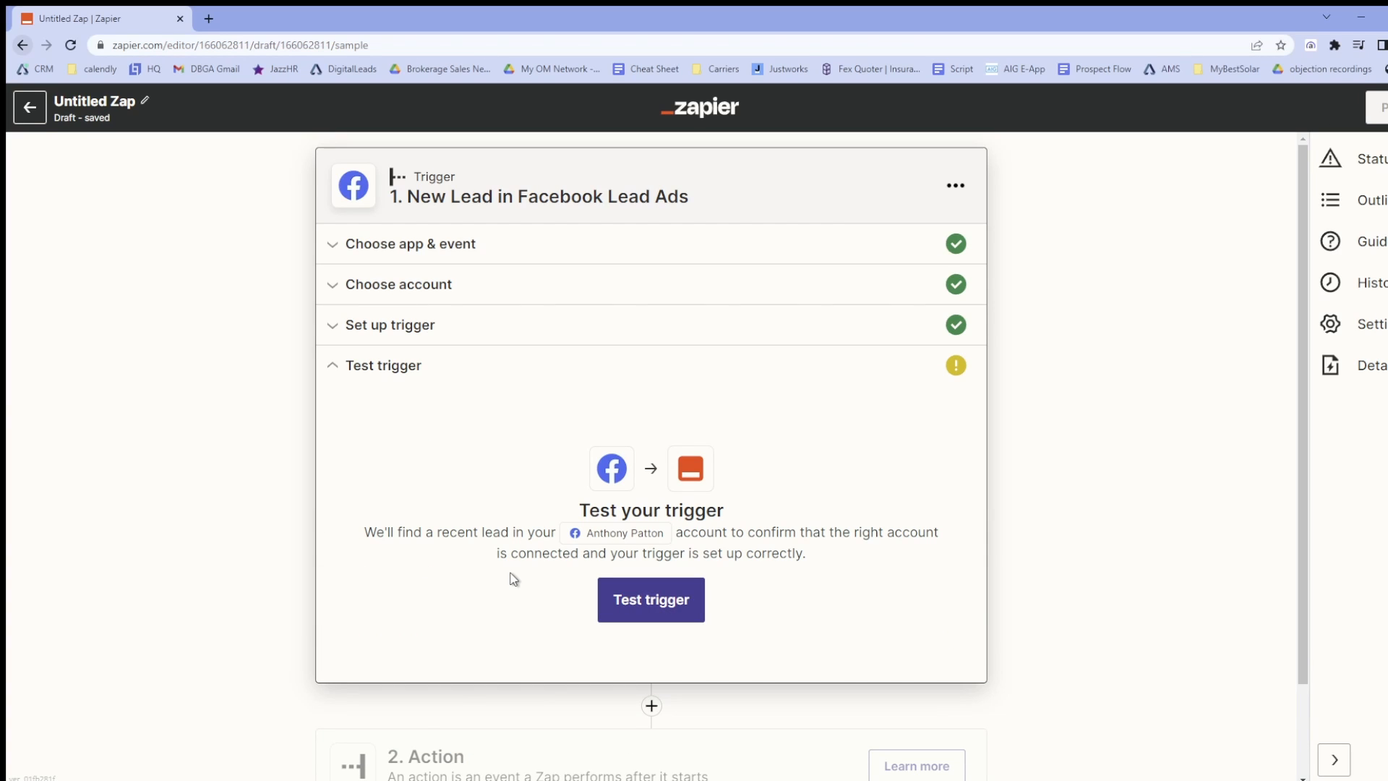
left_click(622, 605)
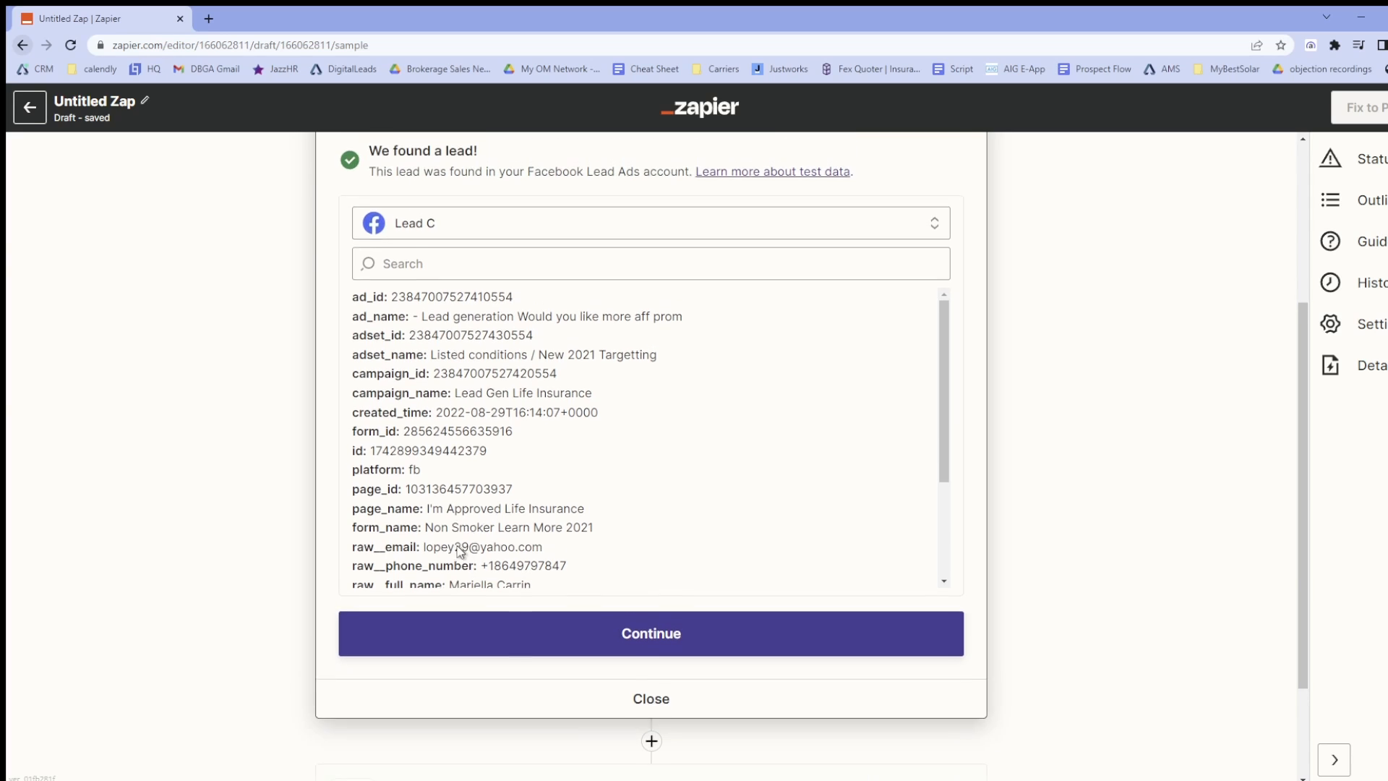
left_click(465, 675)
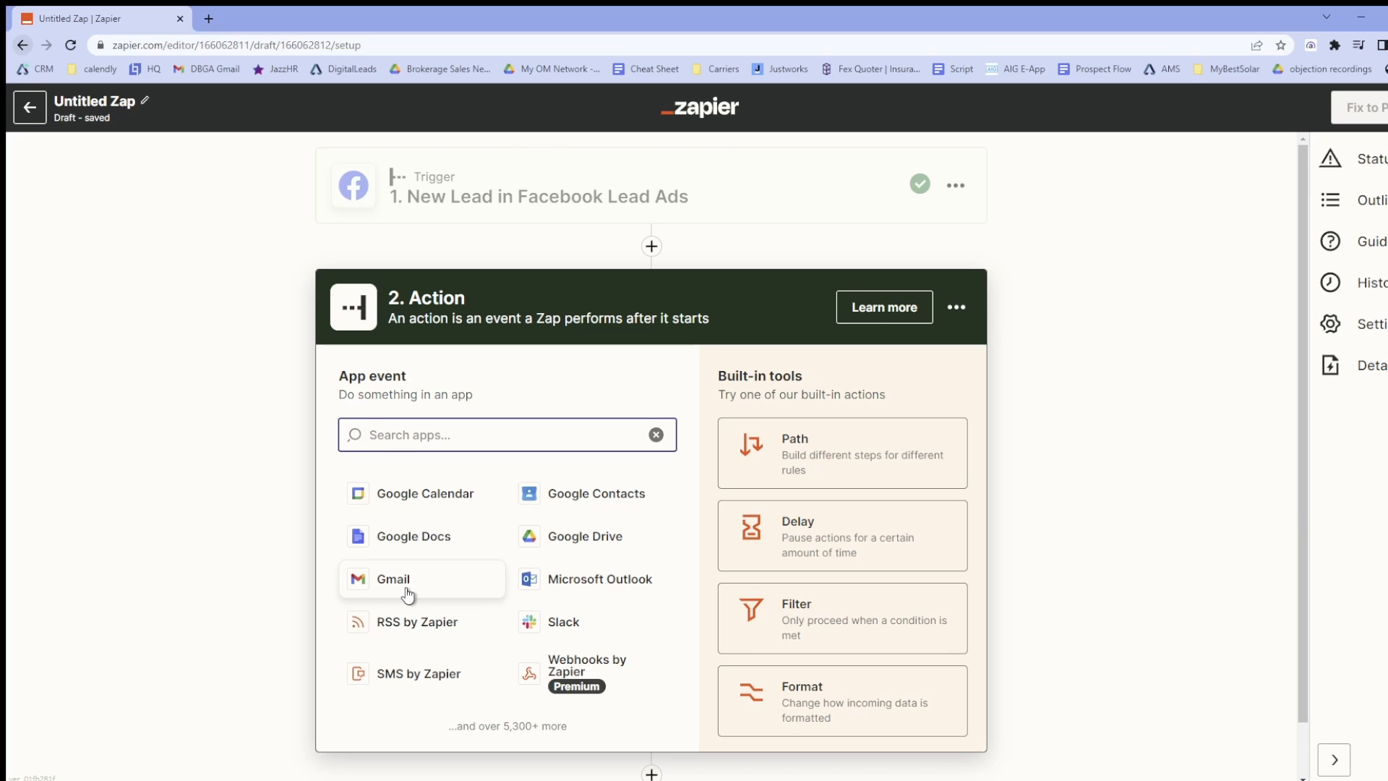
Set the Zap's action to SMS by Zapier with the Send SMS event
left_click(430, 675)
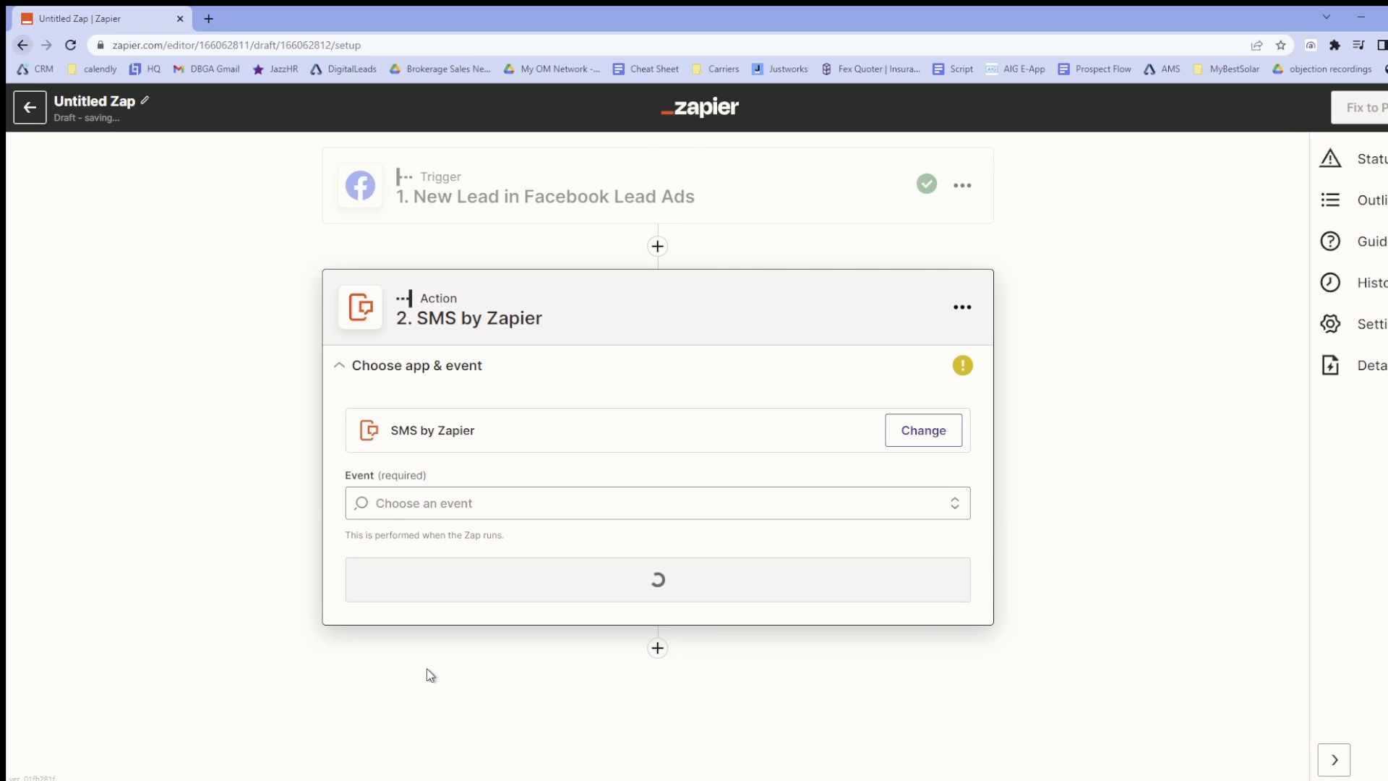
left_click(401, 516)
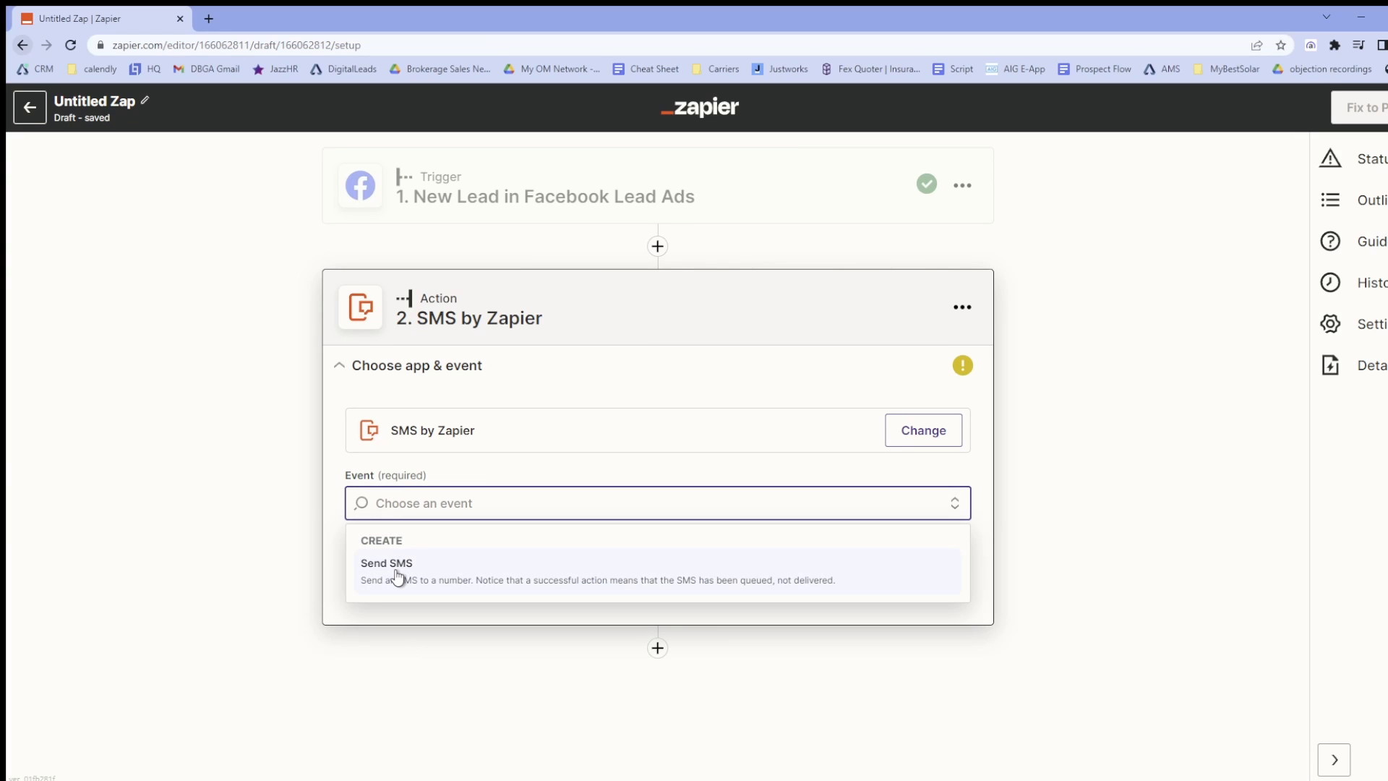
left_click(460, 571)
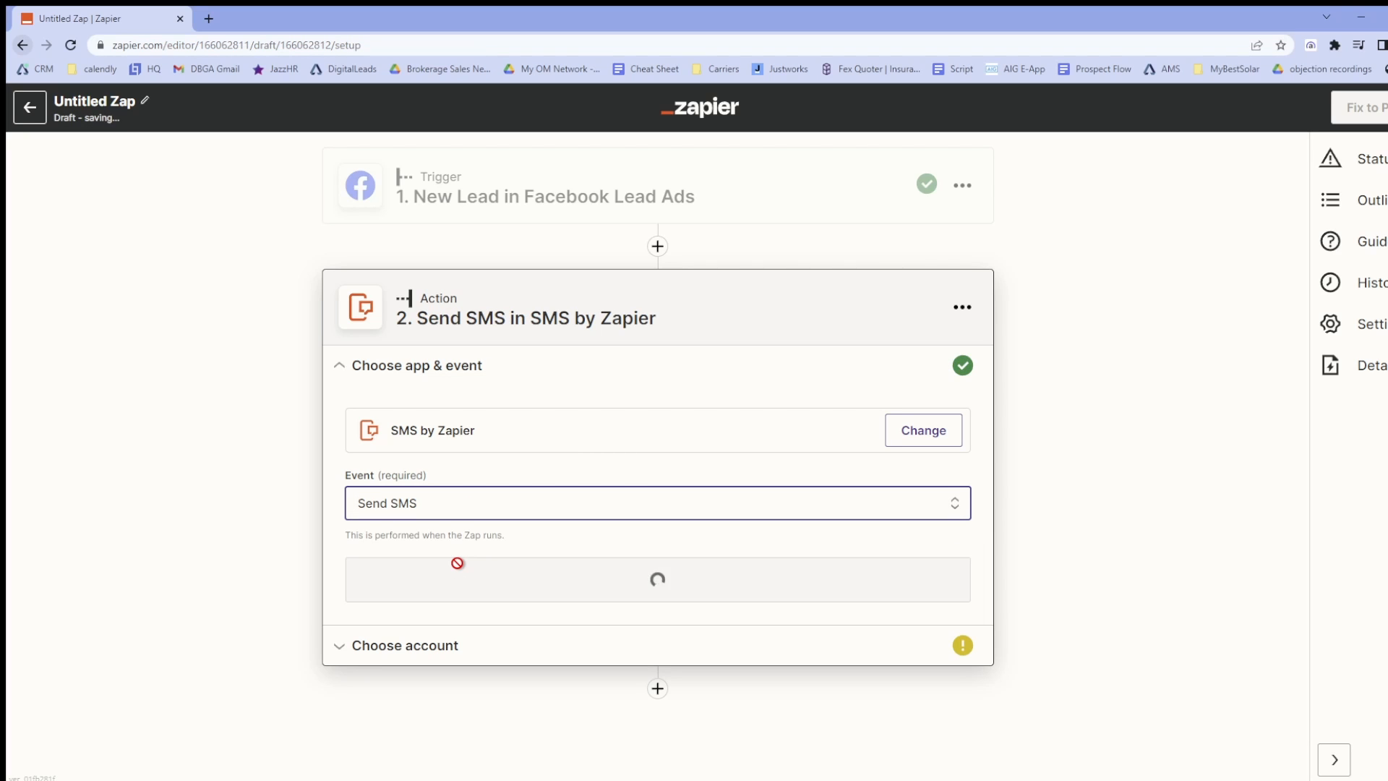
left_click(462, 580)
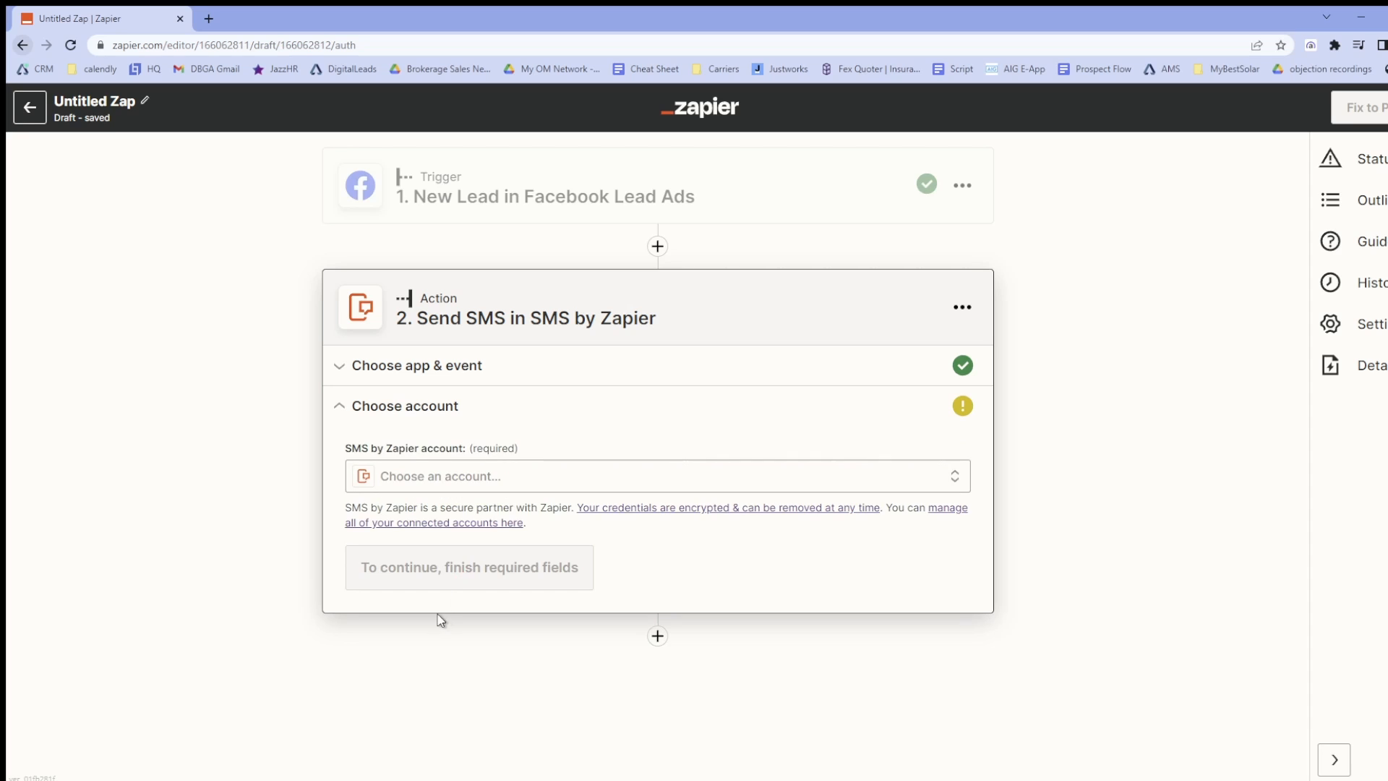
Choose SMS #3 as the SMS by Zapier account and continue to the action setup
left_click(448, 481)
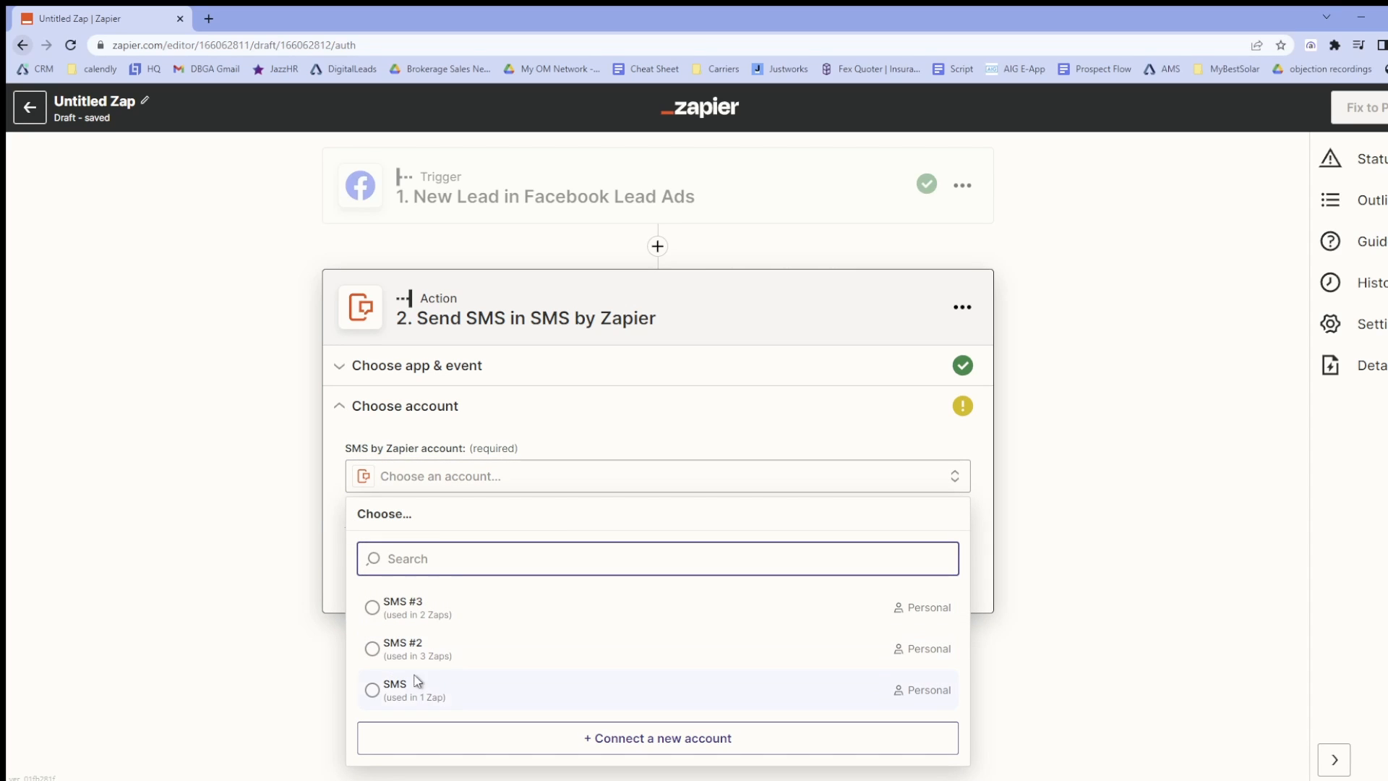
left_click(586, 739)
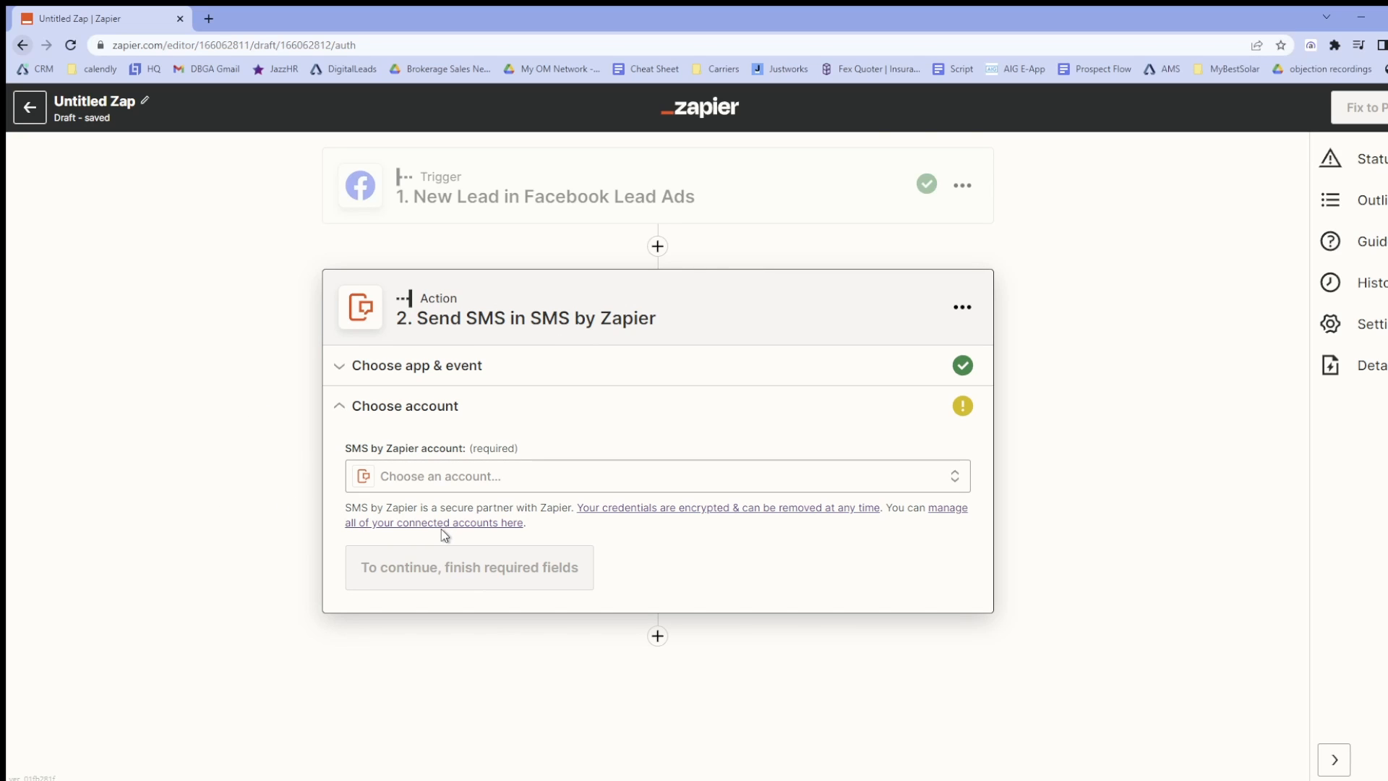
left_click(470, 479)
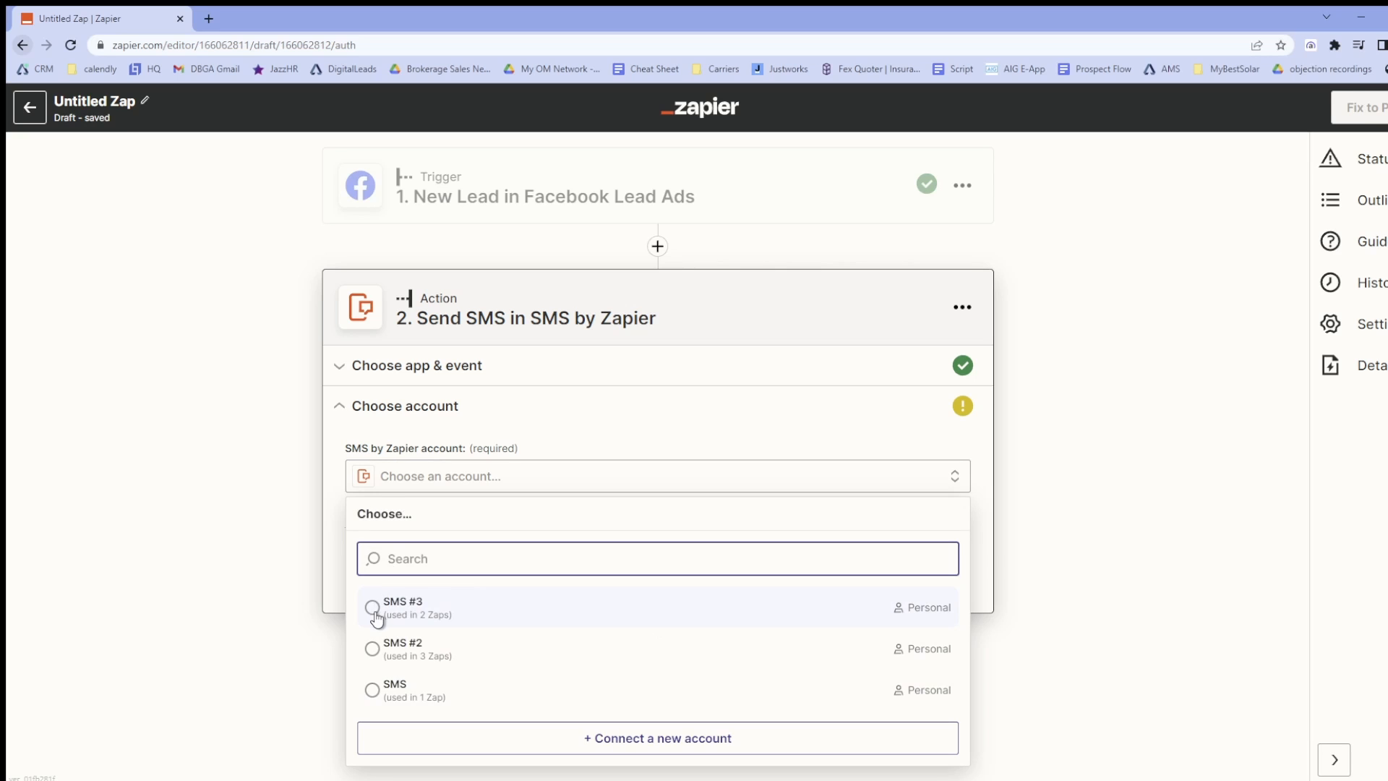
left_click(391, 603)
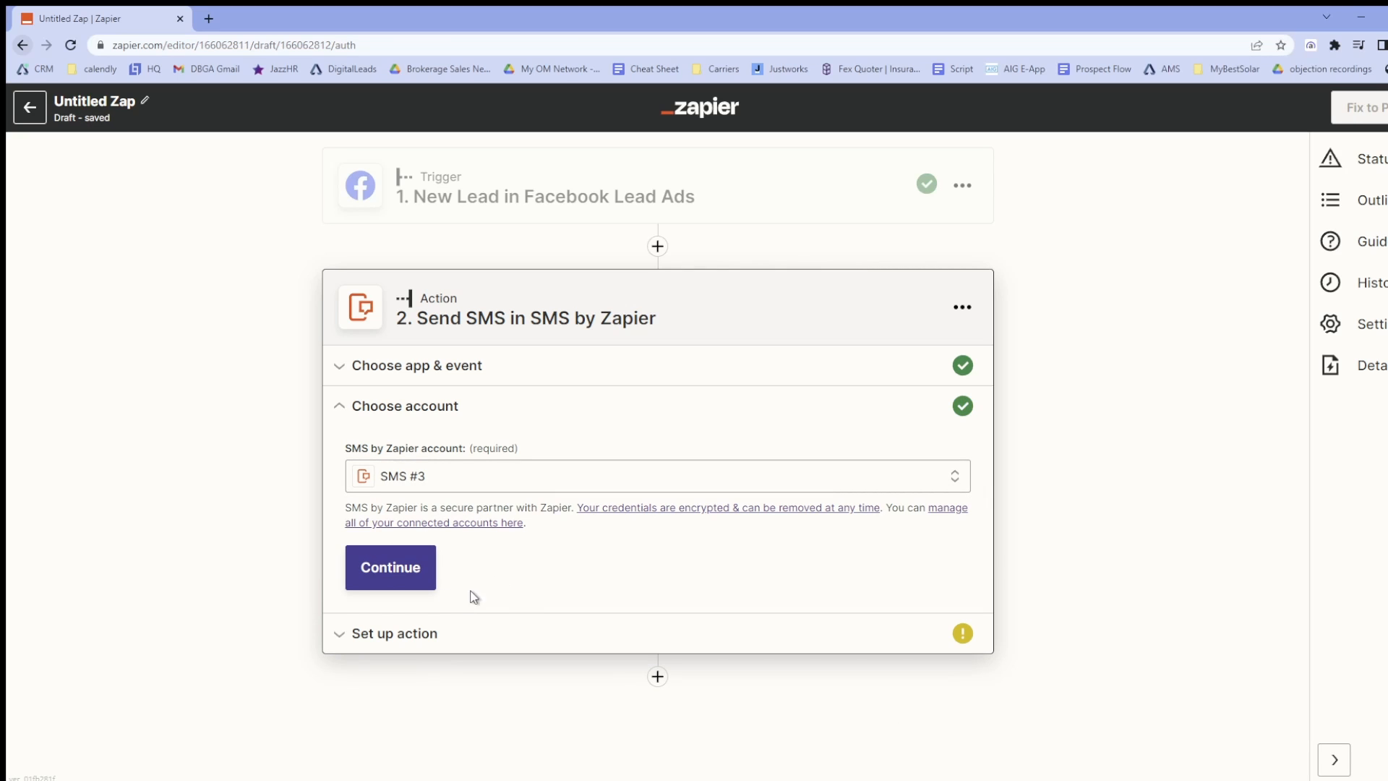
left_click(426, 566)
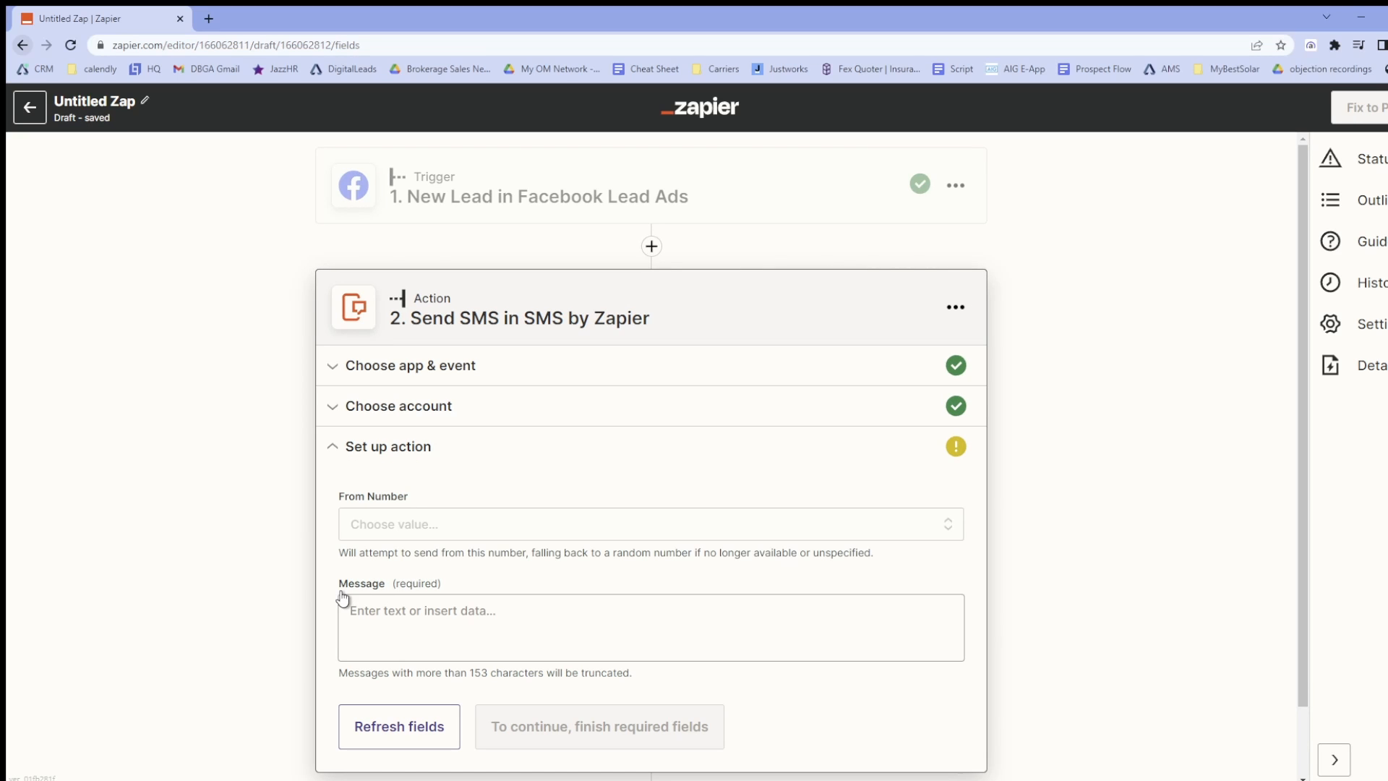
Choose one of the listed phone numbers as the From Number for the SMS
left_click(391, 527)
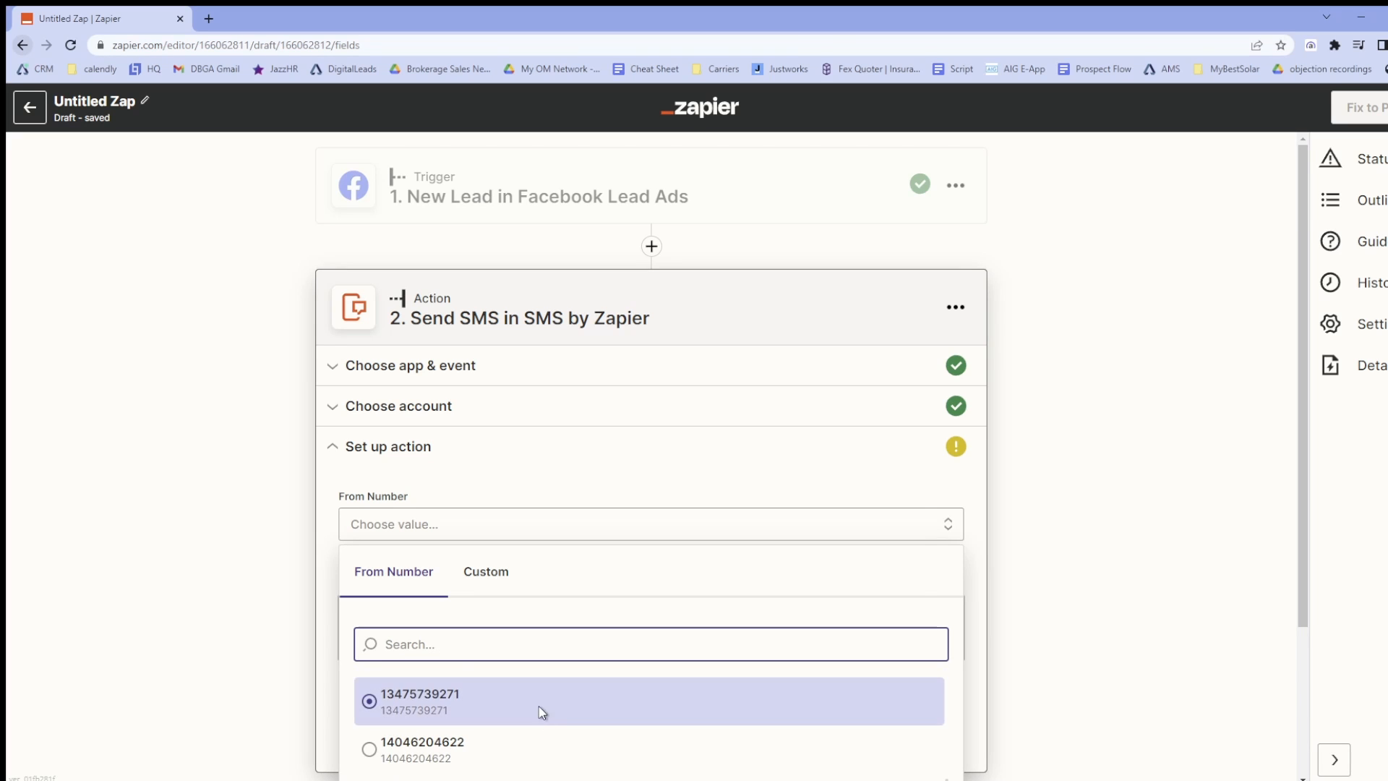
scroll(1135, 623, "down", 2)
scroll(491, 694, "down", 2)
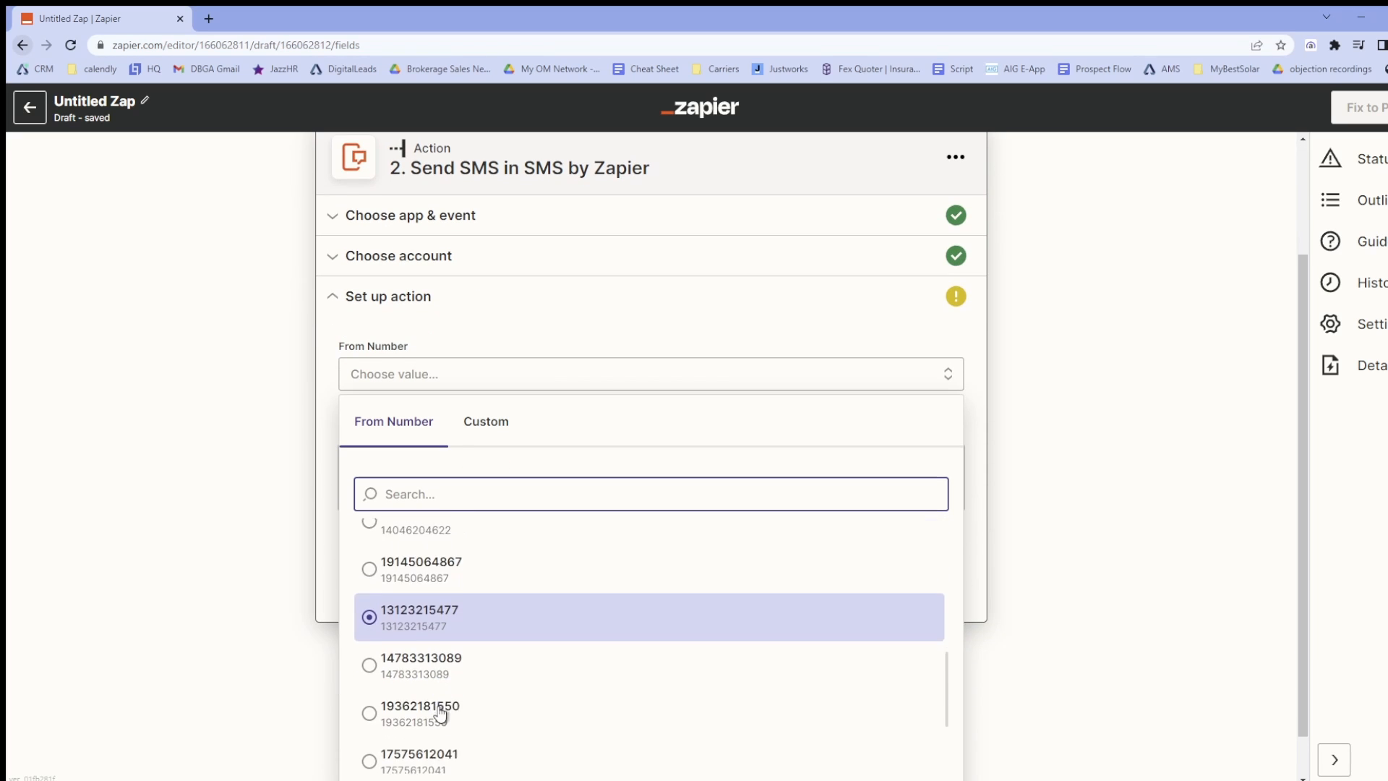
scroll(439, 712, "up", 5)
scroll(442, 710, "down", 2)
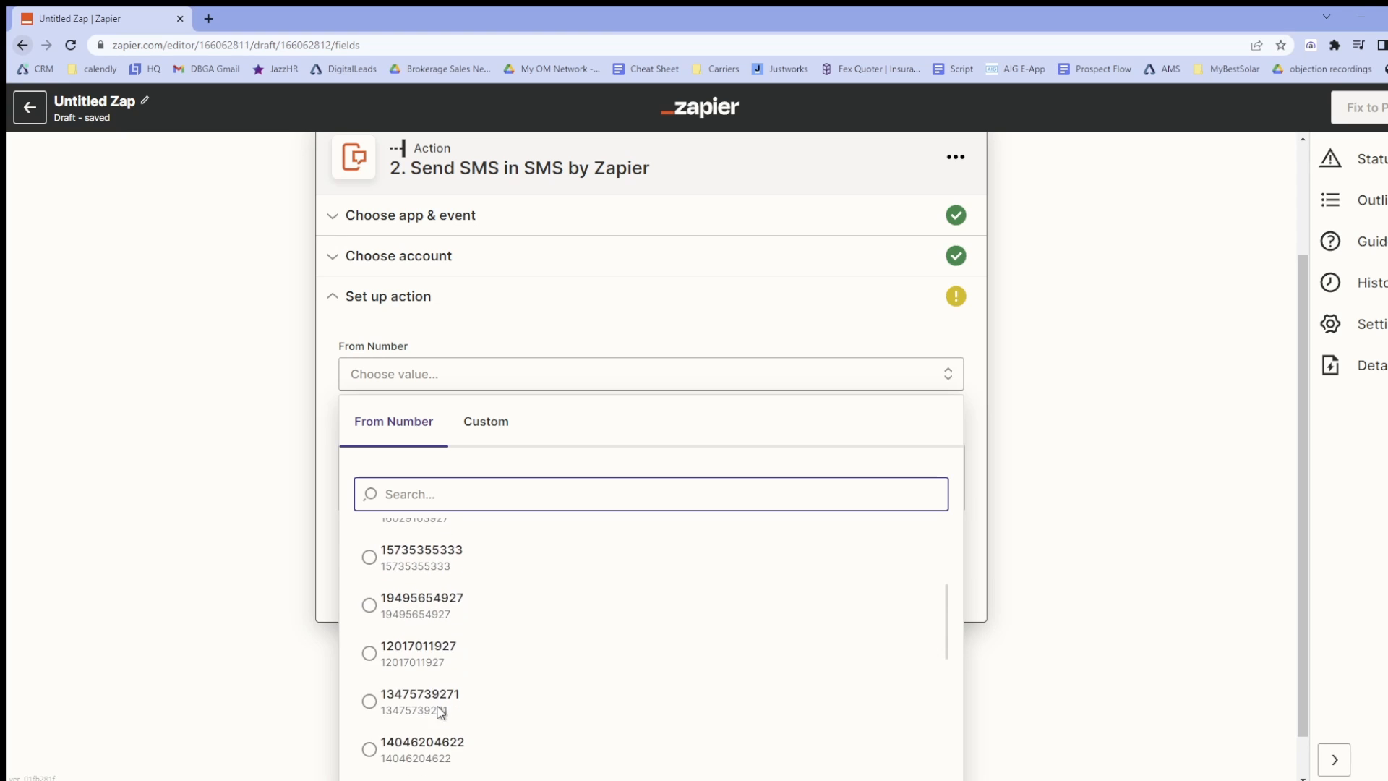
scroll(438, 714, "up", 4)
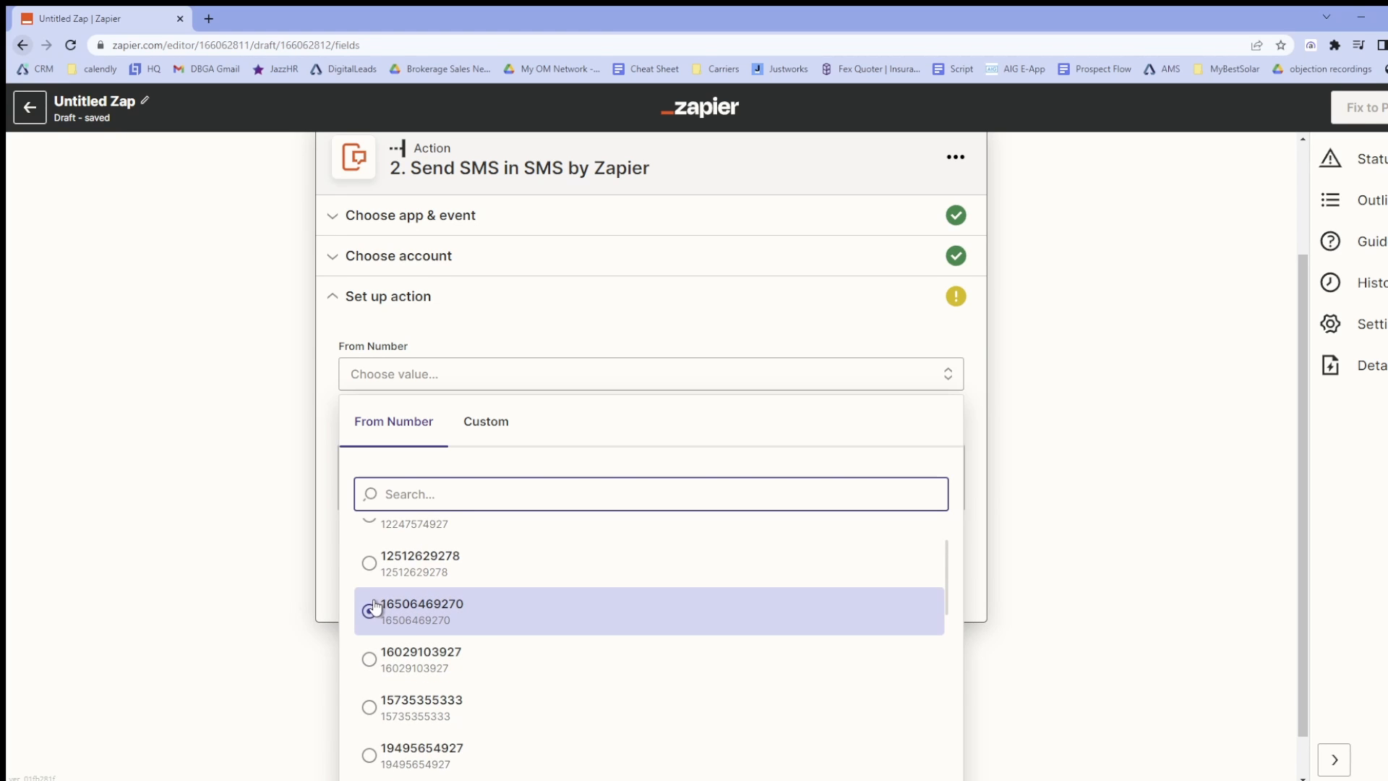
left_click(374, 609)
Enter "NEW LEAD ALERT" as the opening text of the SMS message
left_click(414, 533)
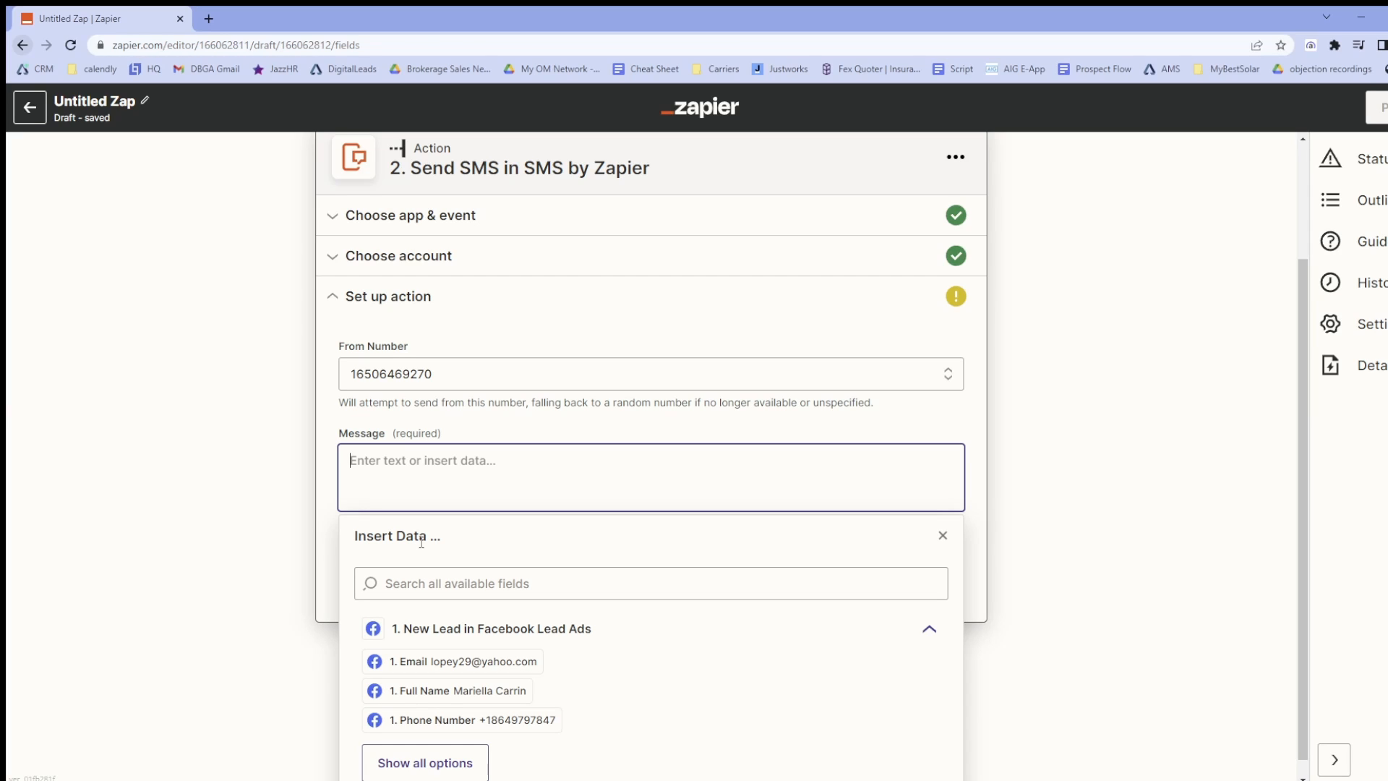
type("He")
key("BackSpace")
key("BackSpace")
key("BackSpace")
type("<")
key("BackSpace")
type("NEW LEA")
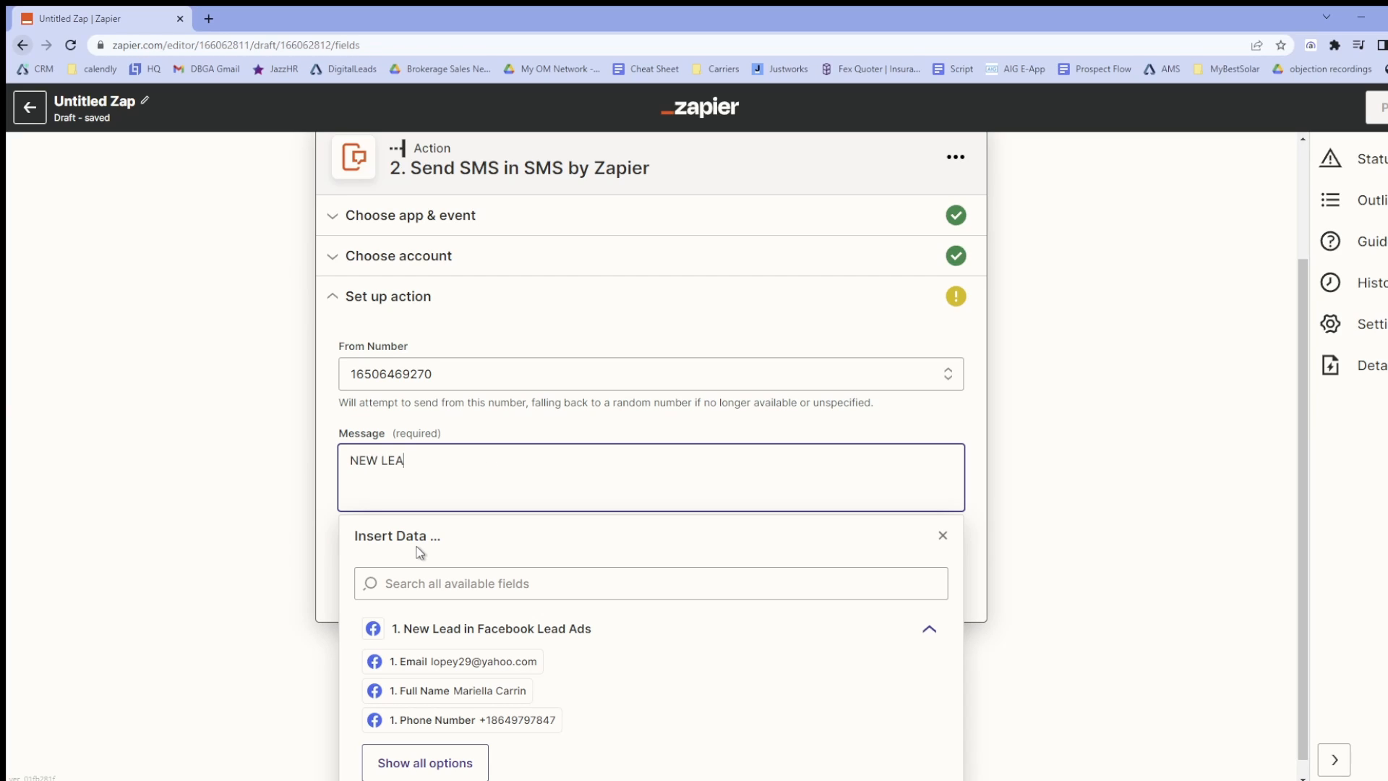
type("D ALR")
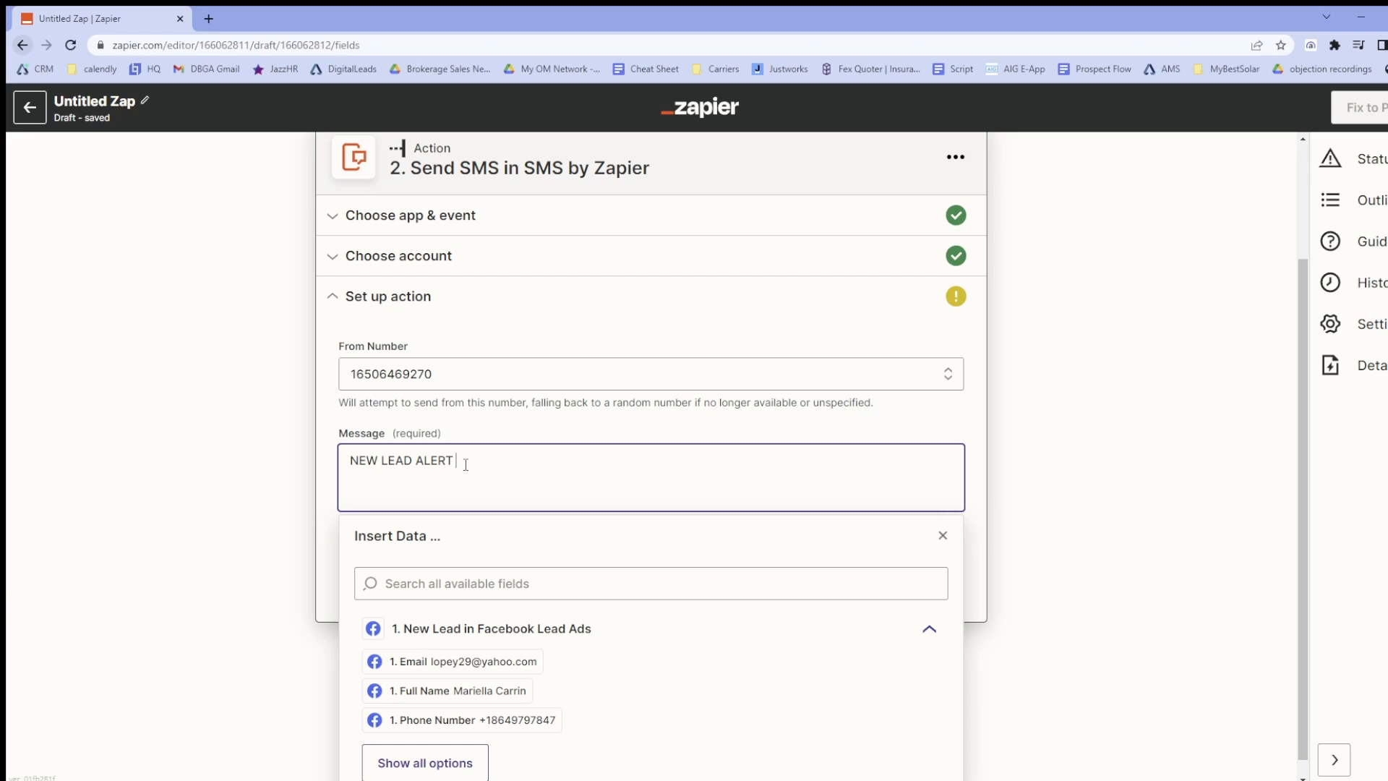
Add the lead's Full Name, Email and Phone Number fields to the SMS message, separated by commas, and continue to the action test
left_click(435, 694)
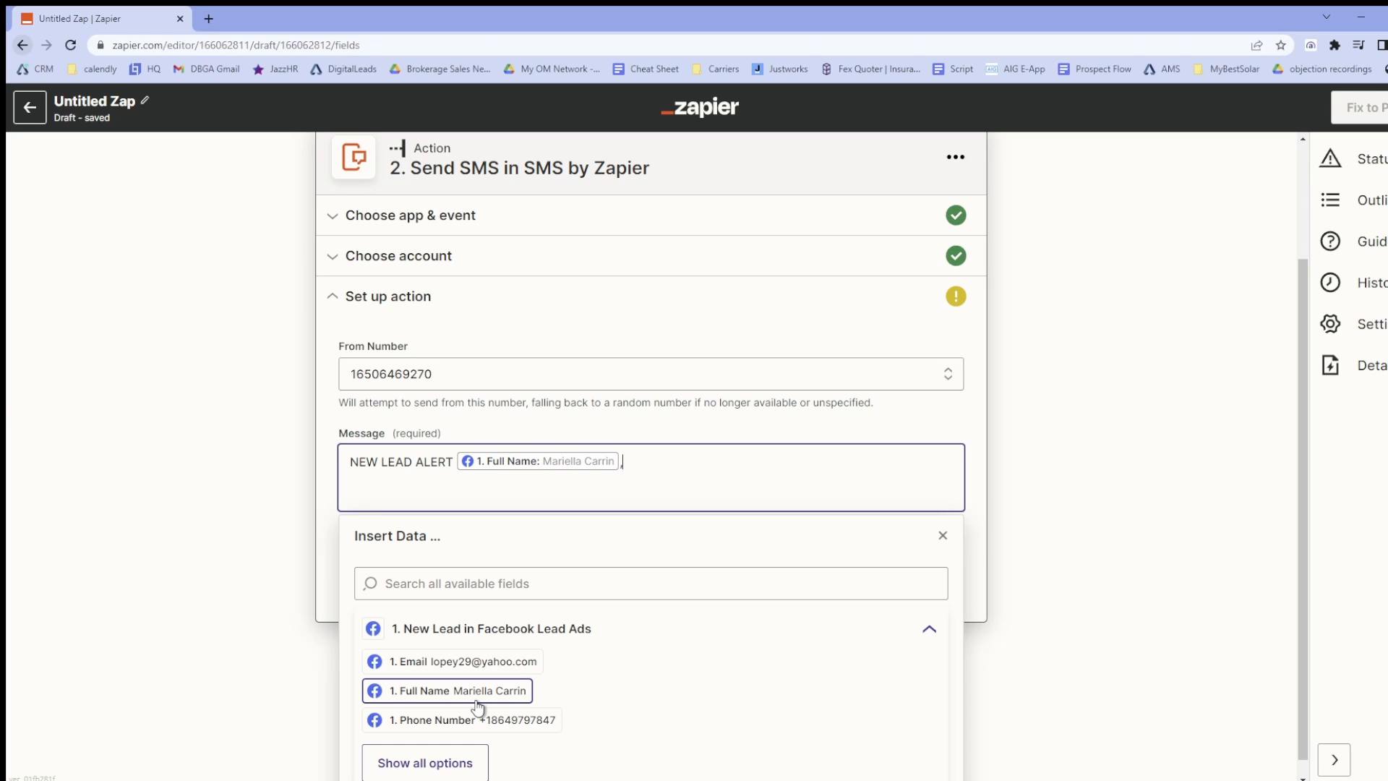
type(",")
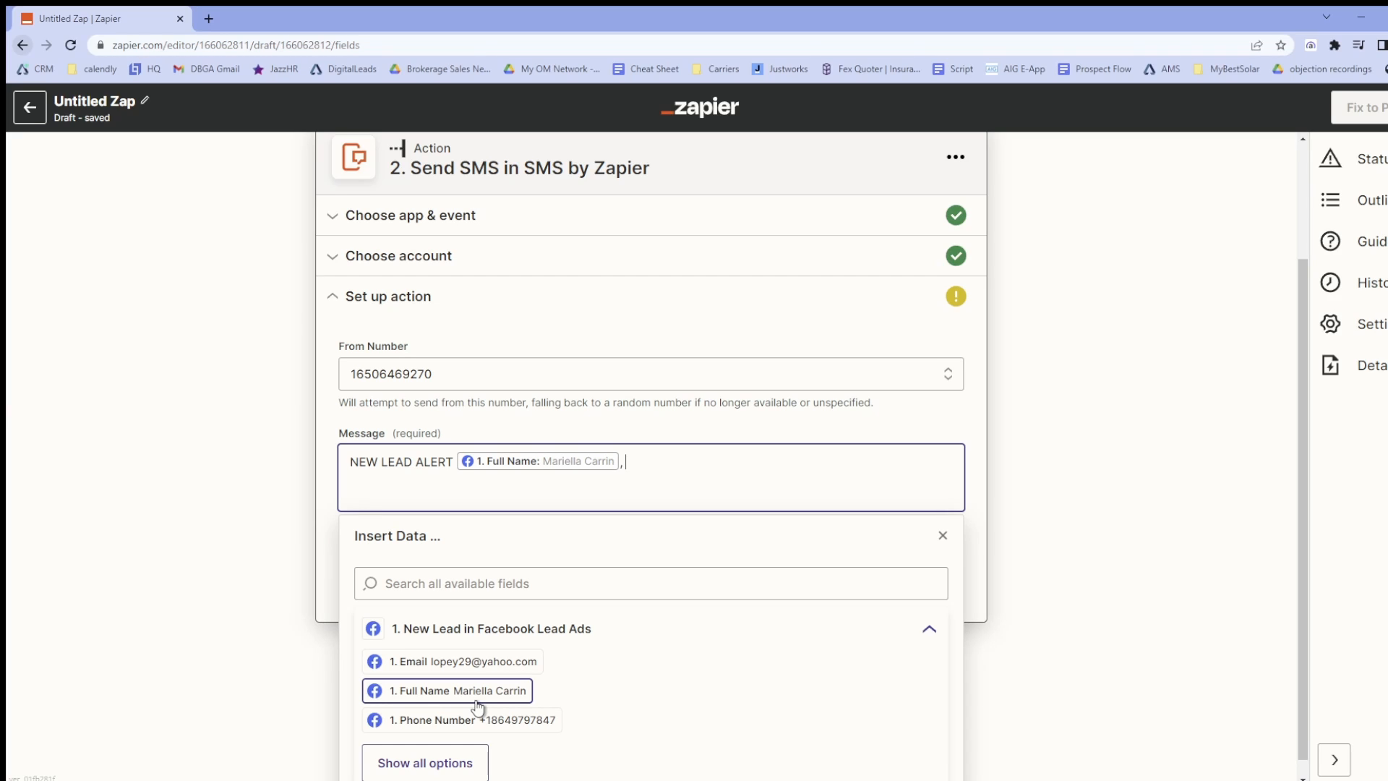
left_click(475, 663)
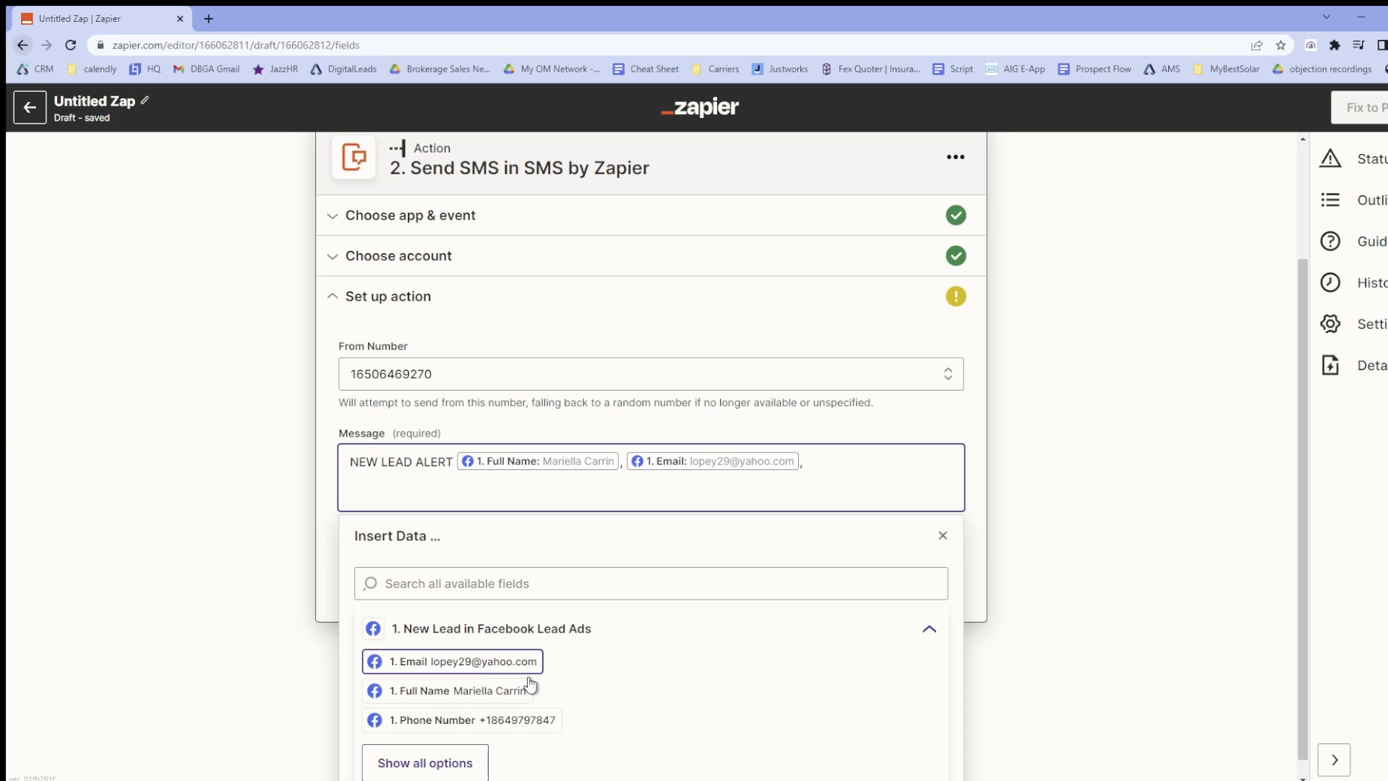
type(",")
left_click(544, 727)
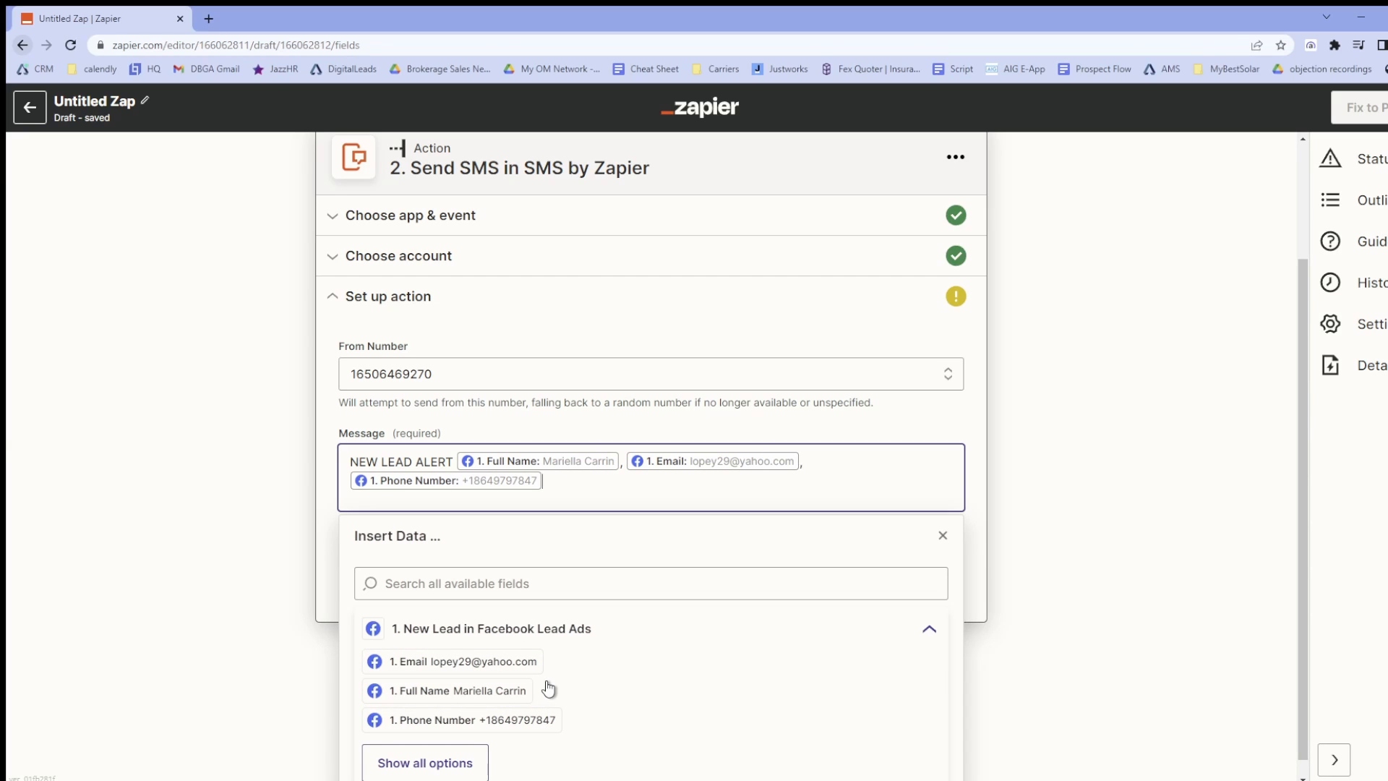
left_click(324, 565)
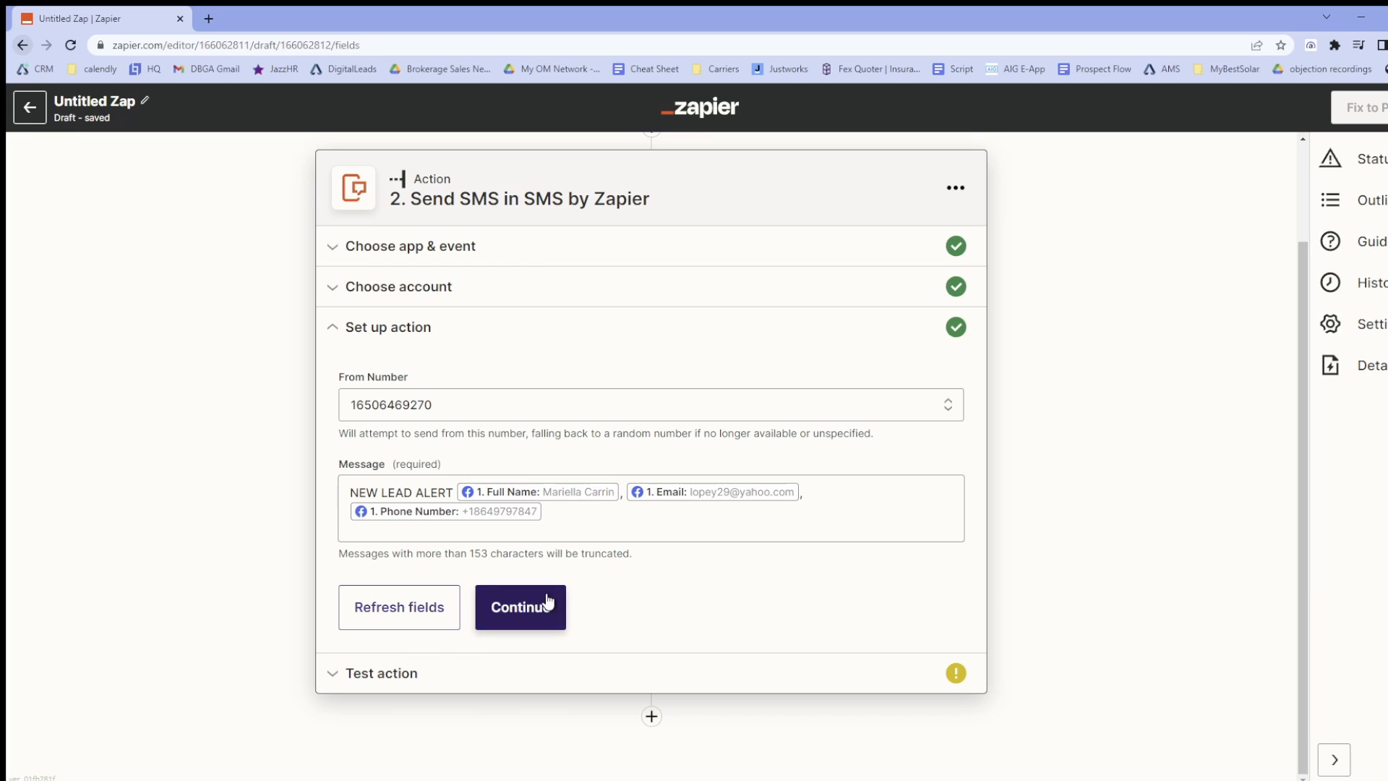
left_click(548, 604)
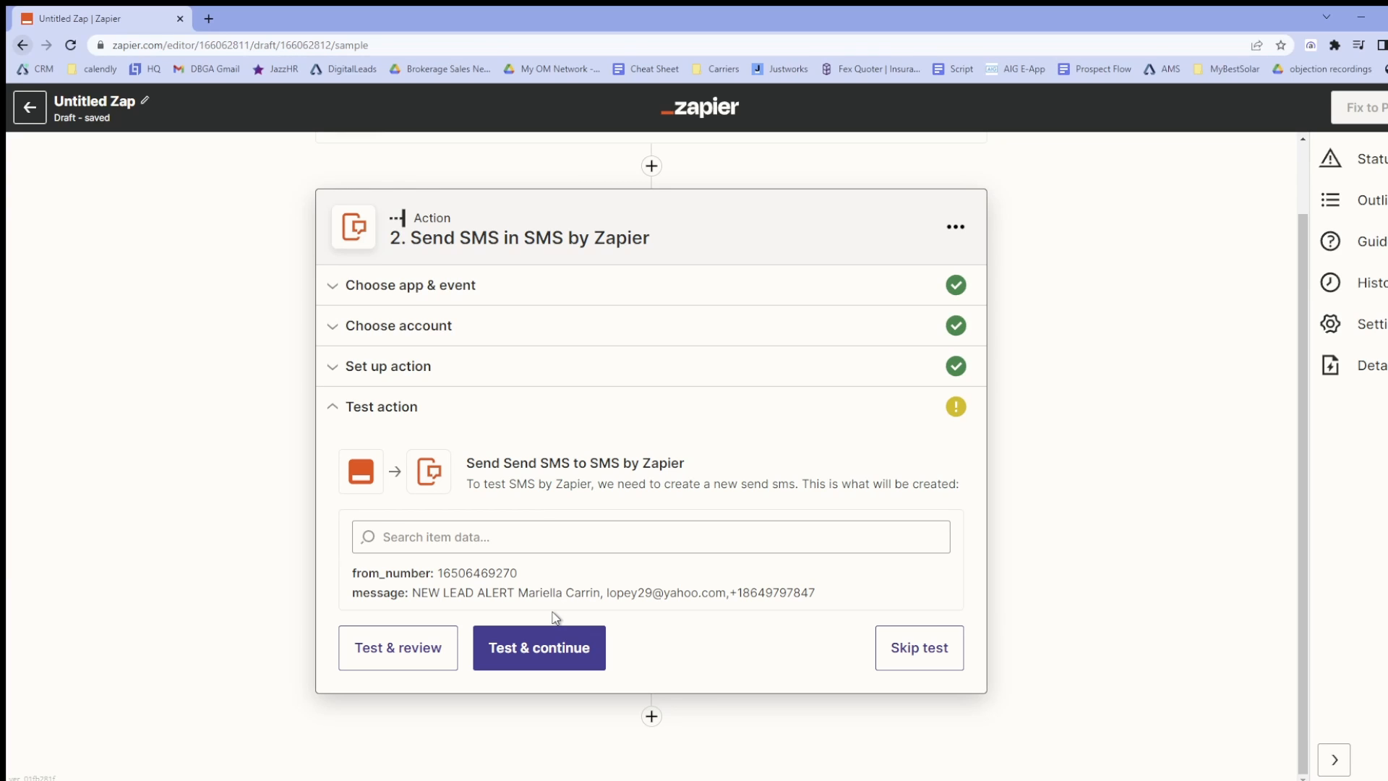
Skip the Send SMS action test, confirm skipping it, and publish the Zap
left_click(894, 644)
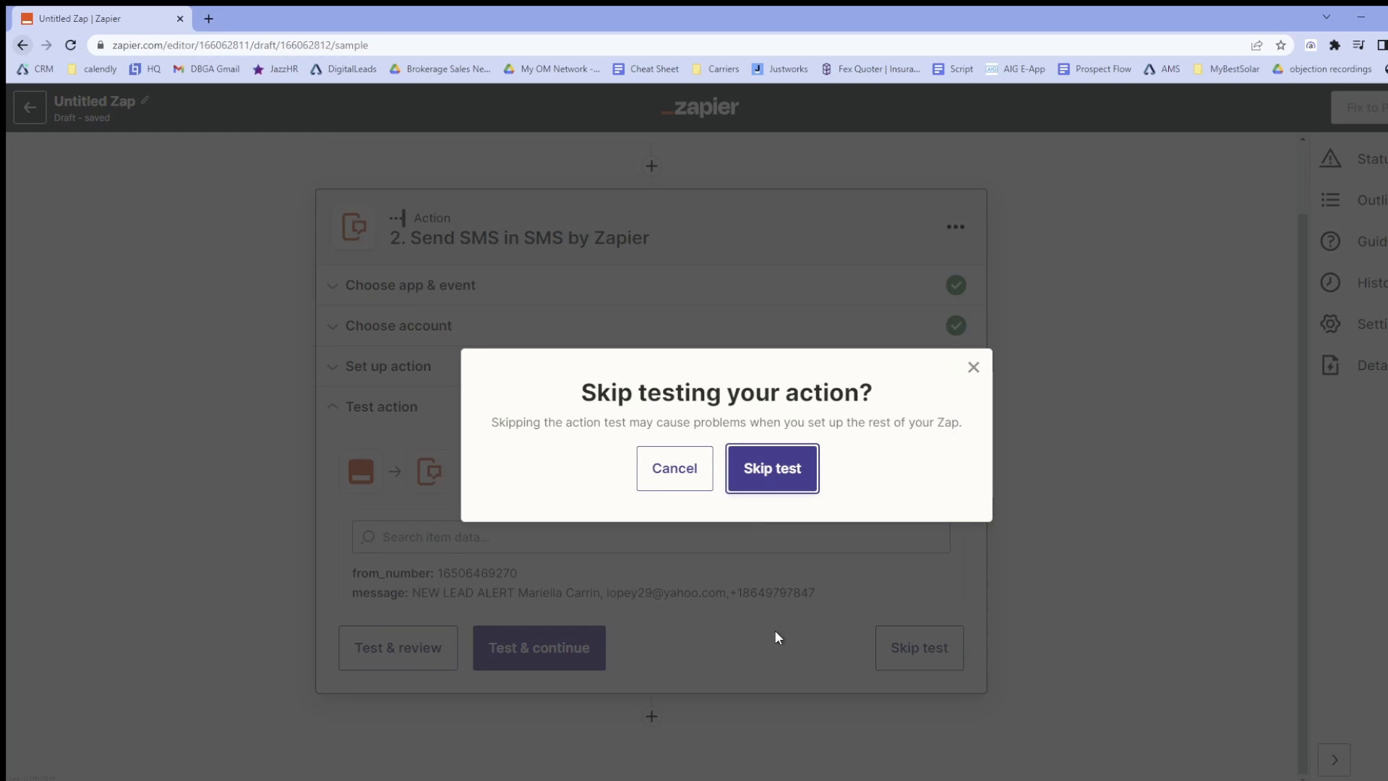
left_click(771, 471)
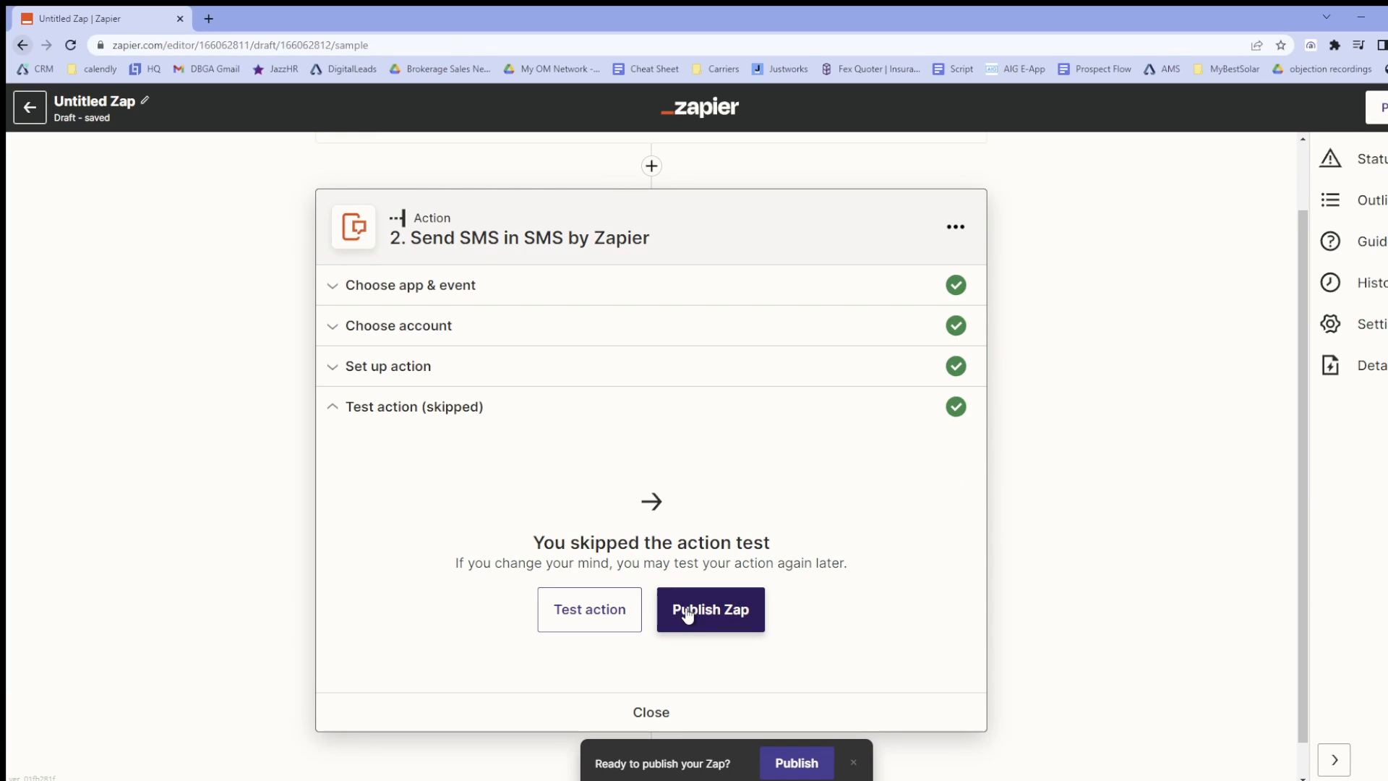
left_click(725, 622)
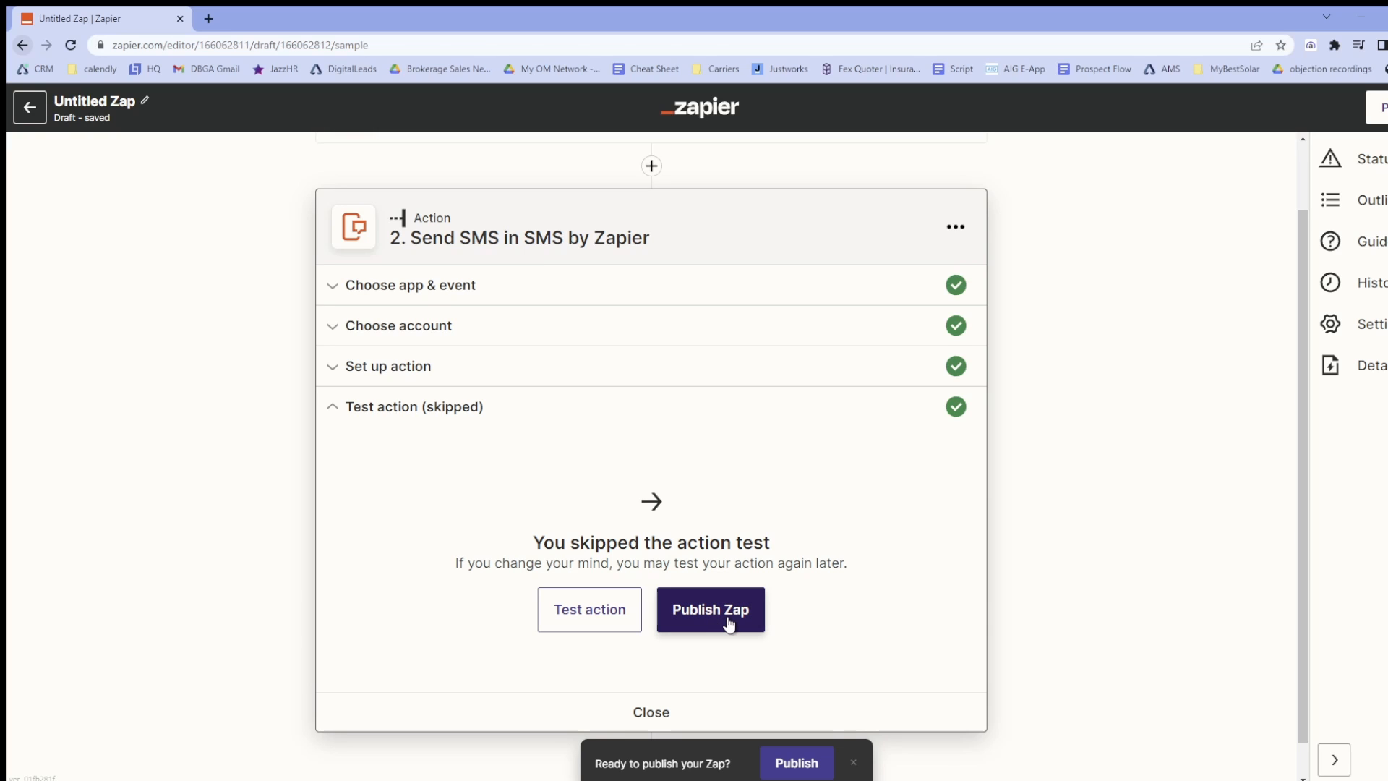